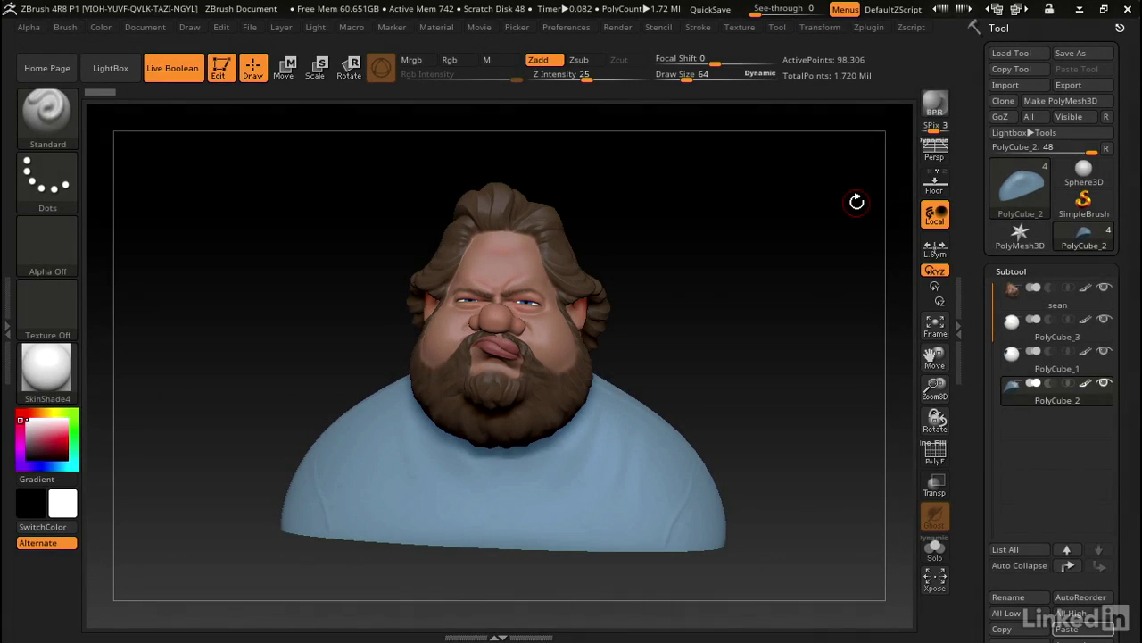
Orbit the bust and select the head mesh, then the PolyCube_2 shell subtool.
mouse_move(749, 274)
mouse_down()
mouse_move(745, 204)
mouse_move(711, 268)
mouse_move(901, 283)
mouse_up()
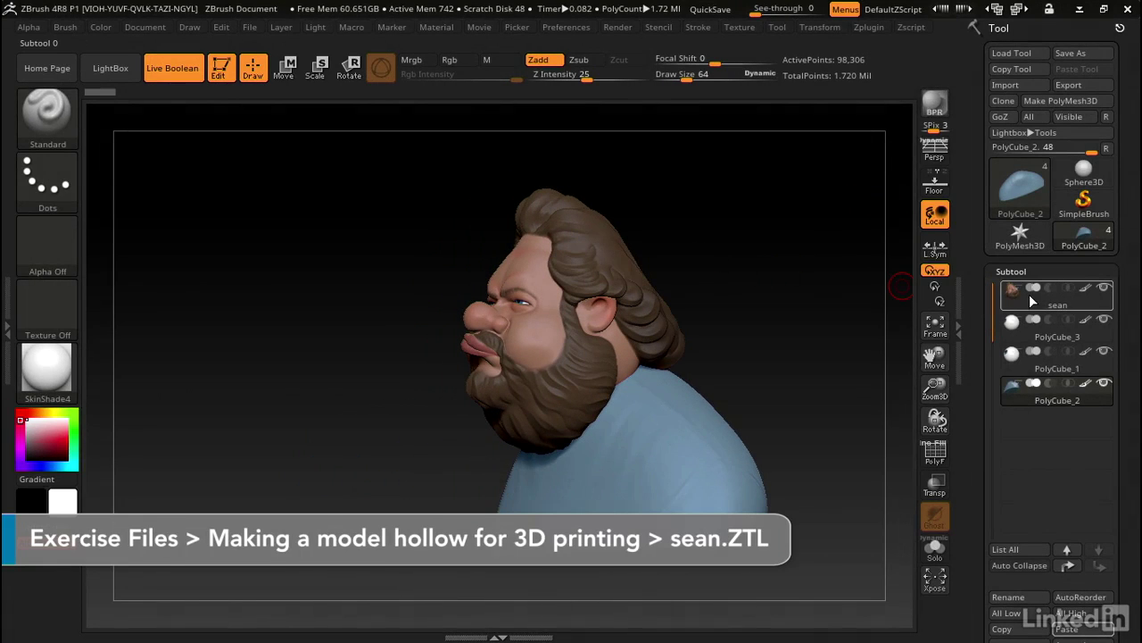
click(1018, 300)
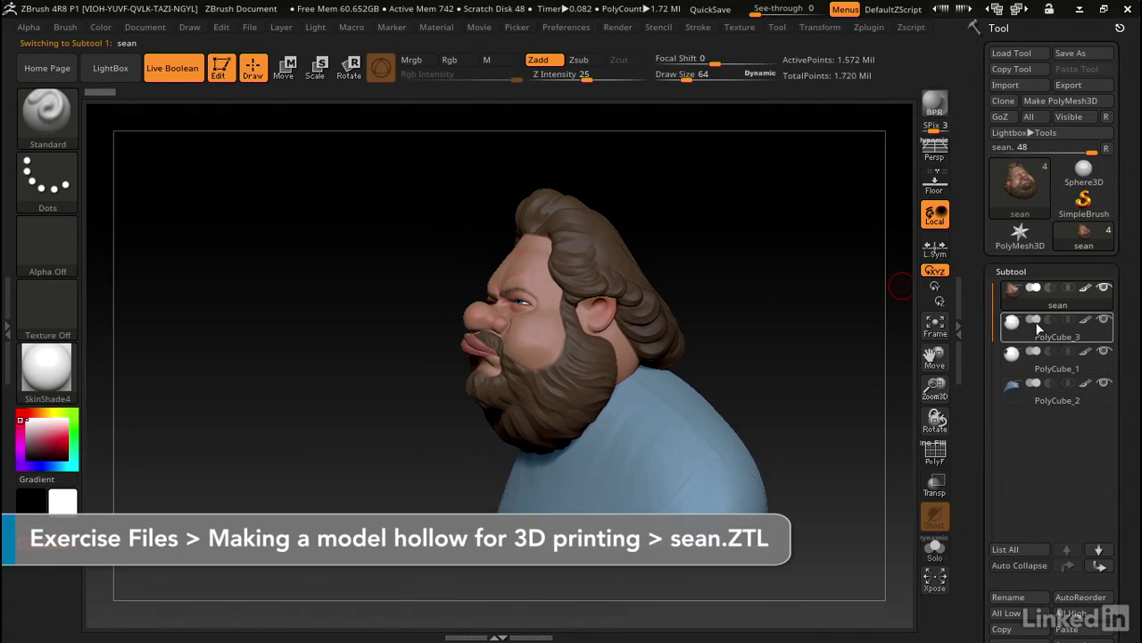
click(1012, 399)
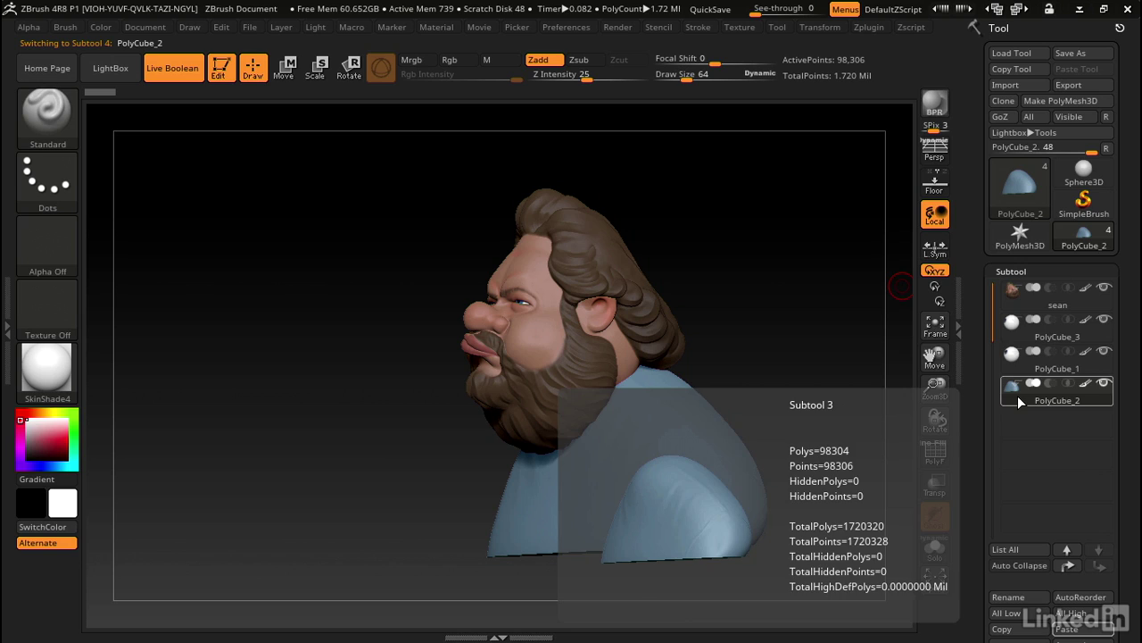
mouse_move(996, 337)
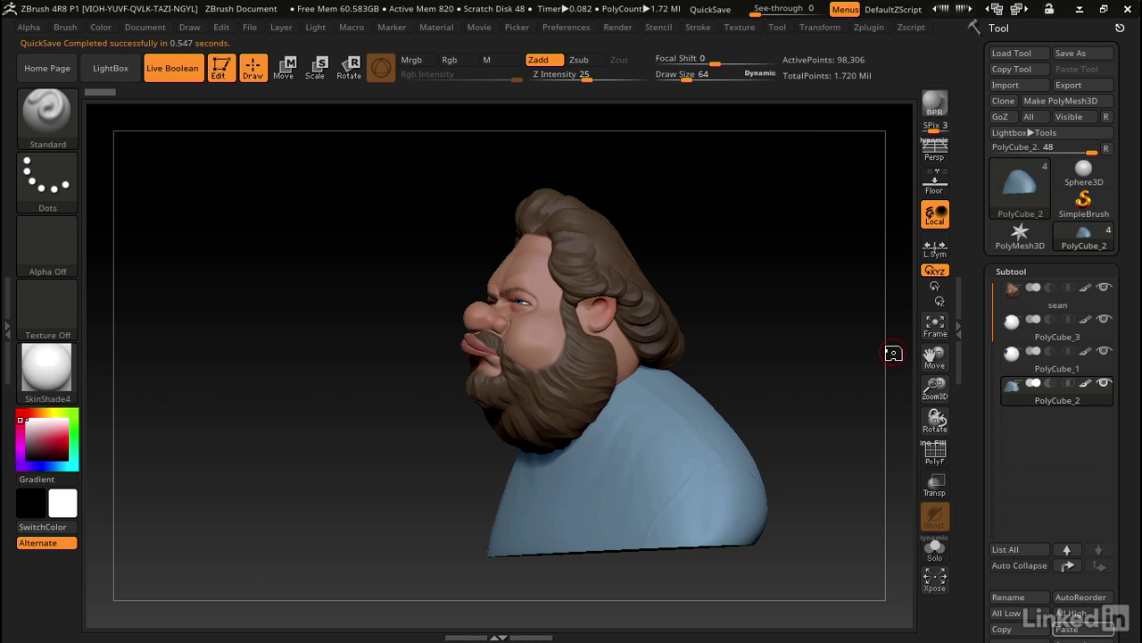
Merge all visible subtools with MergeVisible and switch to the new Merged_PolyCube_2 tool.
drag(893, 354, 819, 306)
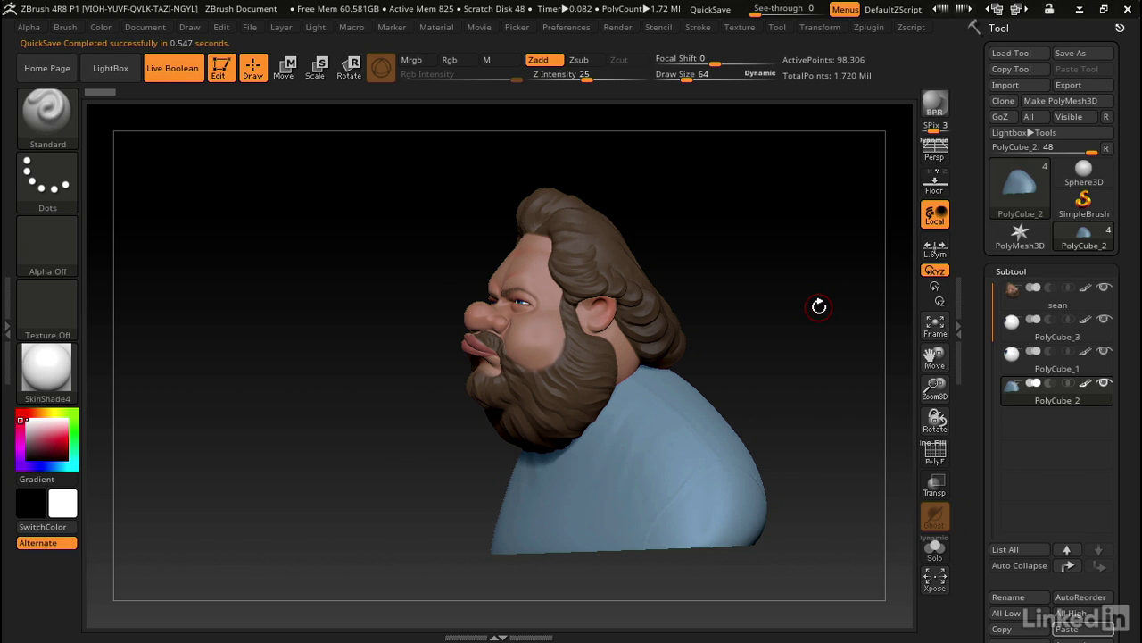
drag(982, 416, 971, 345)
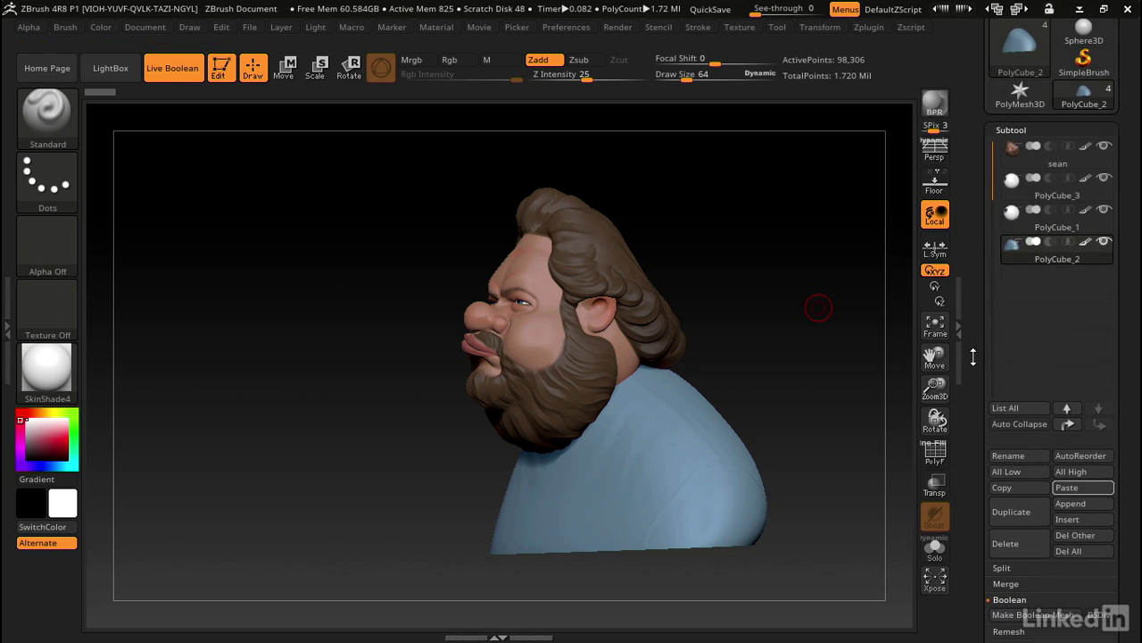
scroll(1021, 530, down, 2)
click(1007, 527)
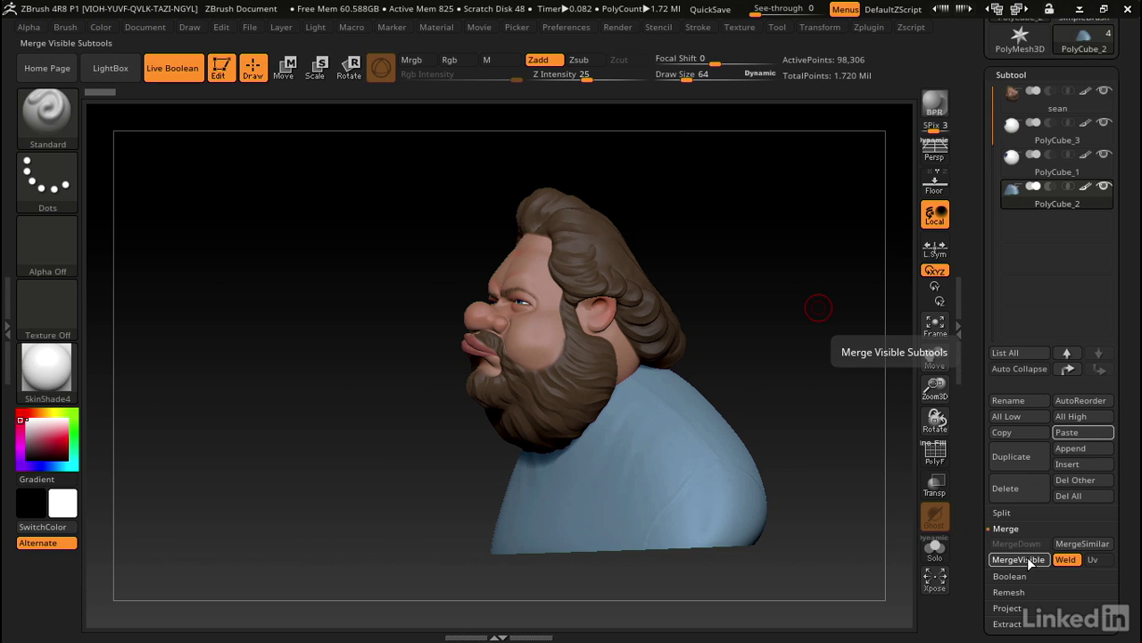
click(1029, 558)
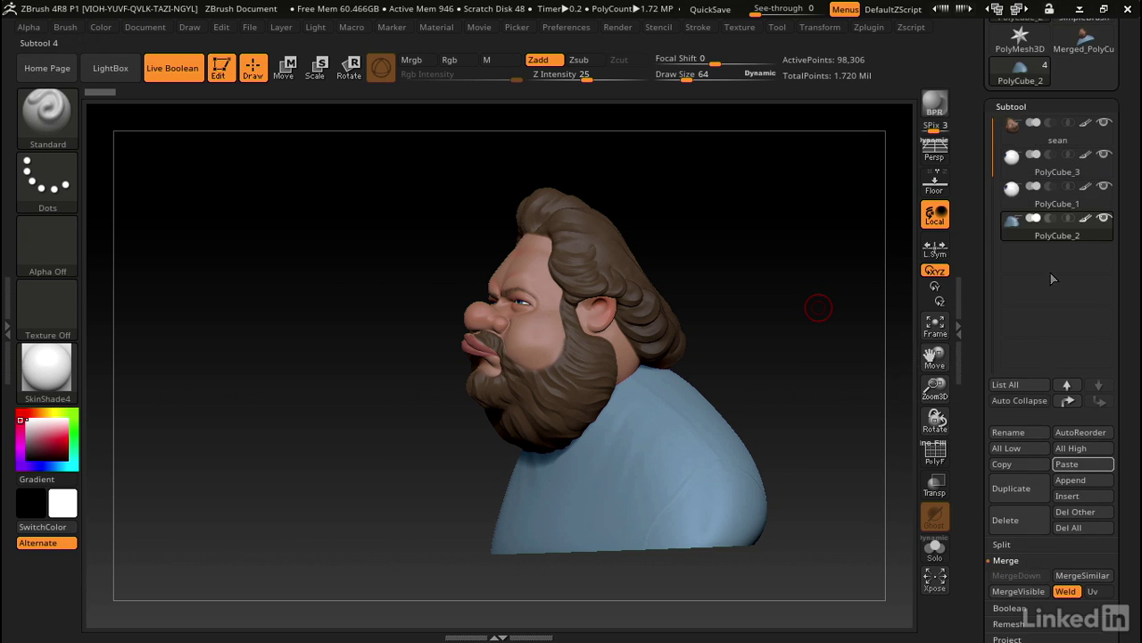
scroll(1071, 116, up, 2)
click(1087, 85)
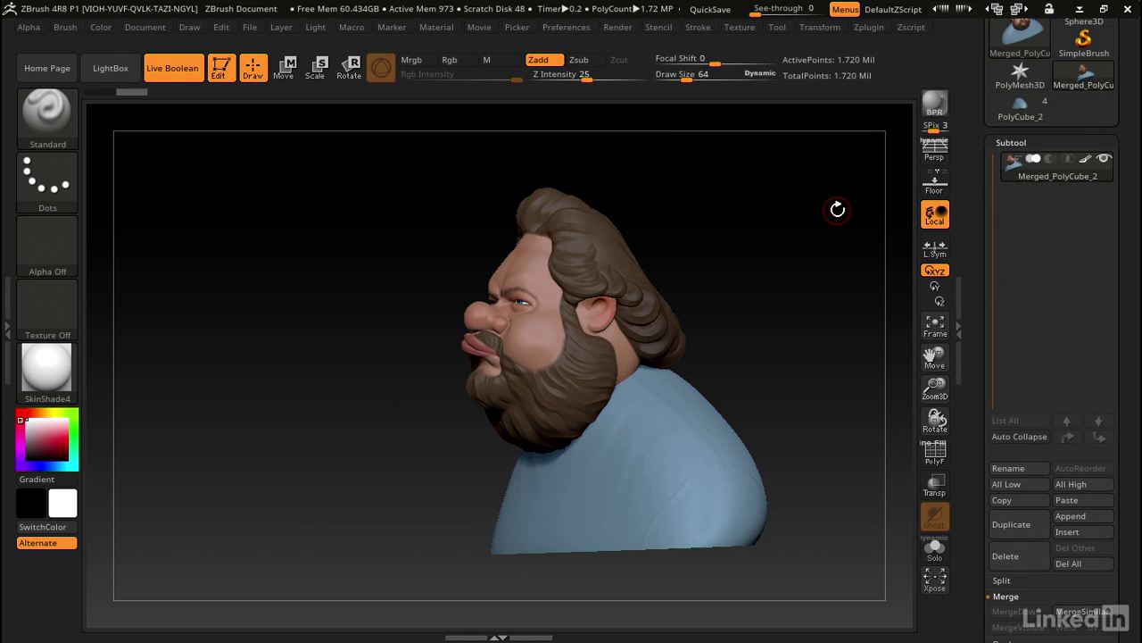
Fill the merged bust with white and DynaMesh it at resolution 128.
click(102, 28)
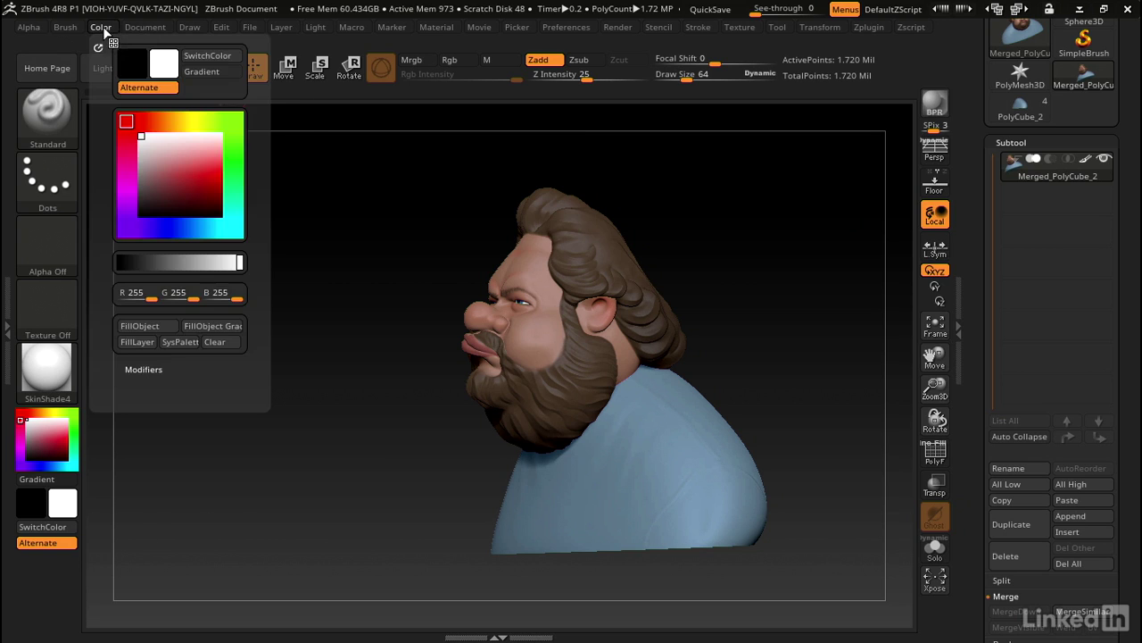
click(143, 326)
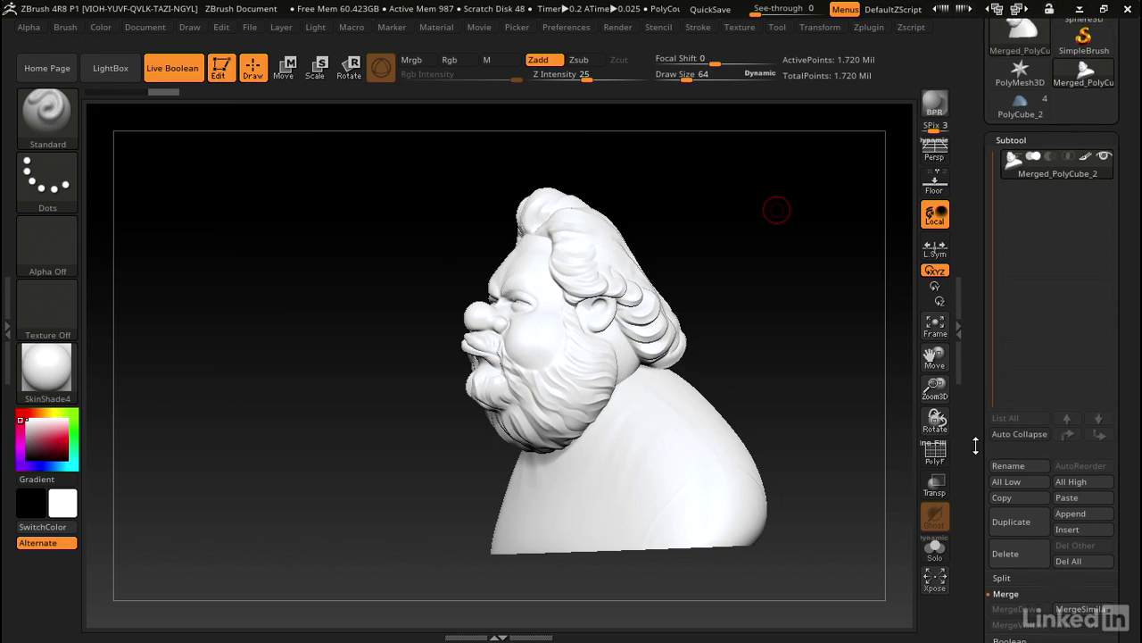
drag(972, 571, 973, 302)
click(1013, 304)
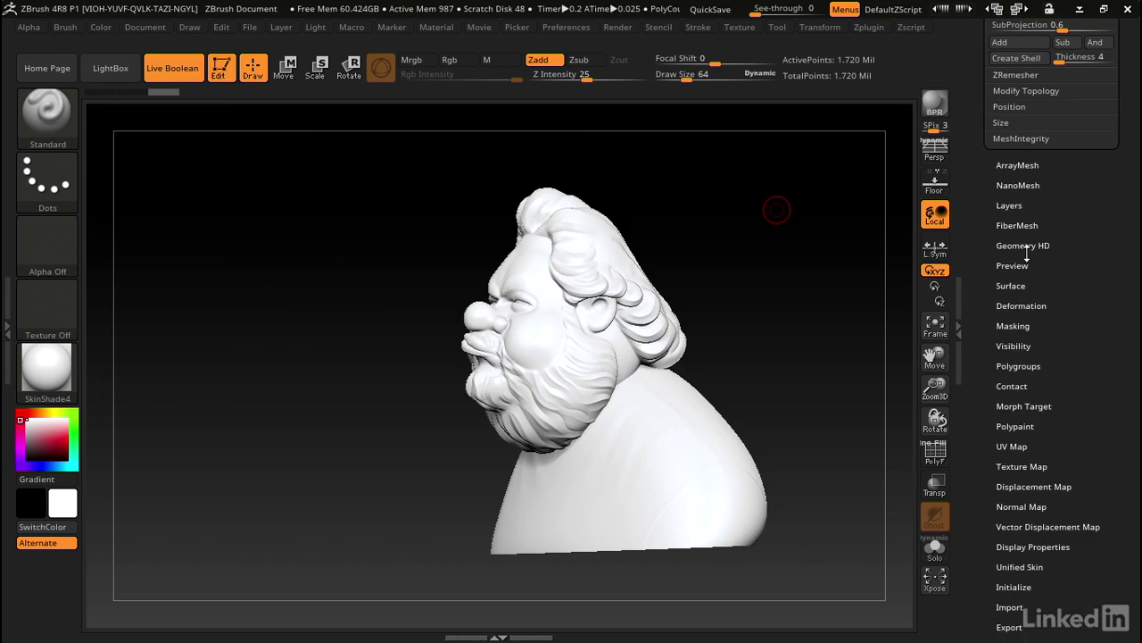
drag(983, 122, 978, 239)
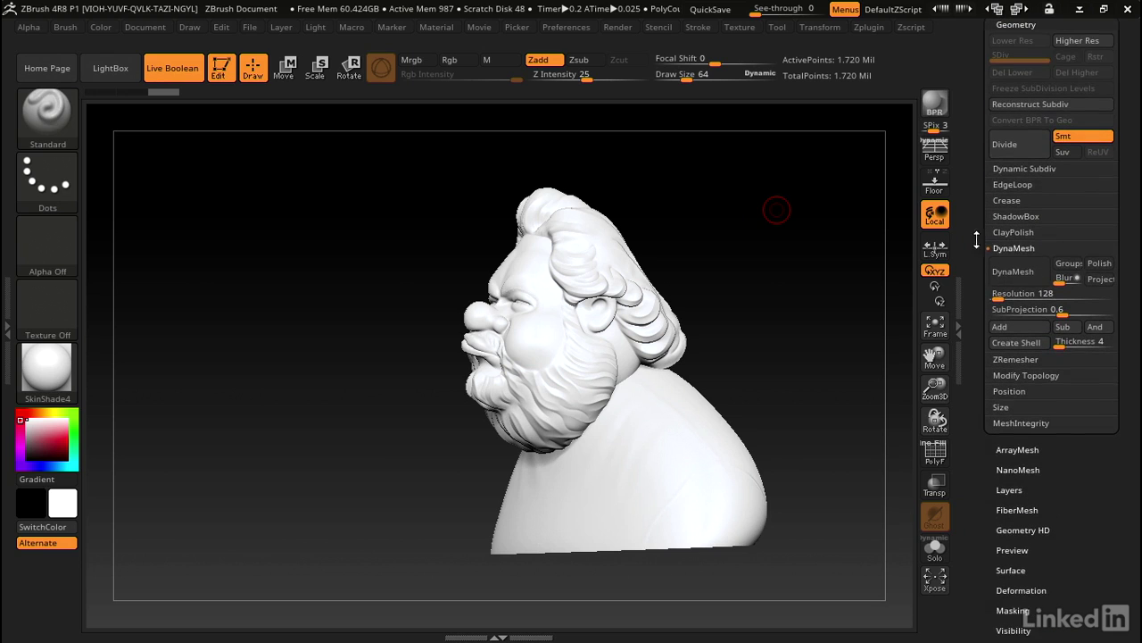
click(1012, 271)
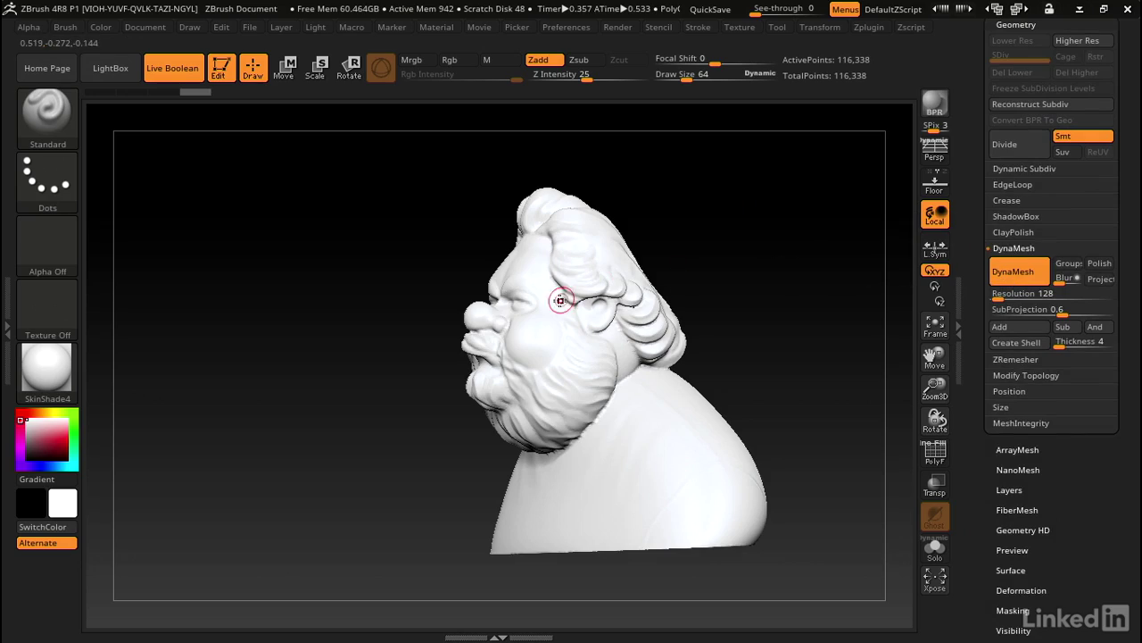
Zoom in on the head and turn on the PolyF wireframe to inspect the remesh.
ctrl+right_drag(561, 301, 650, 344)
key(shift+f)
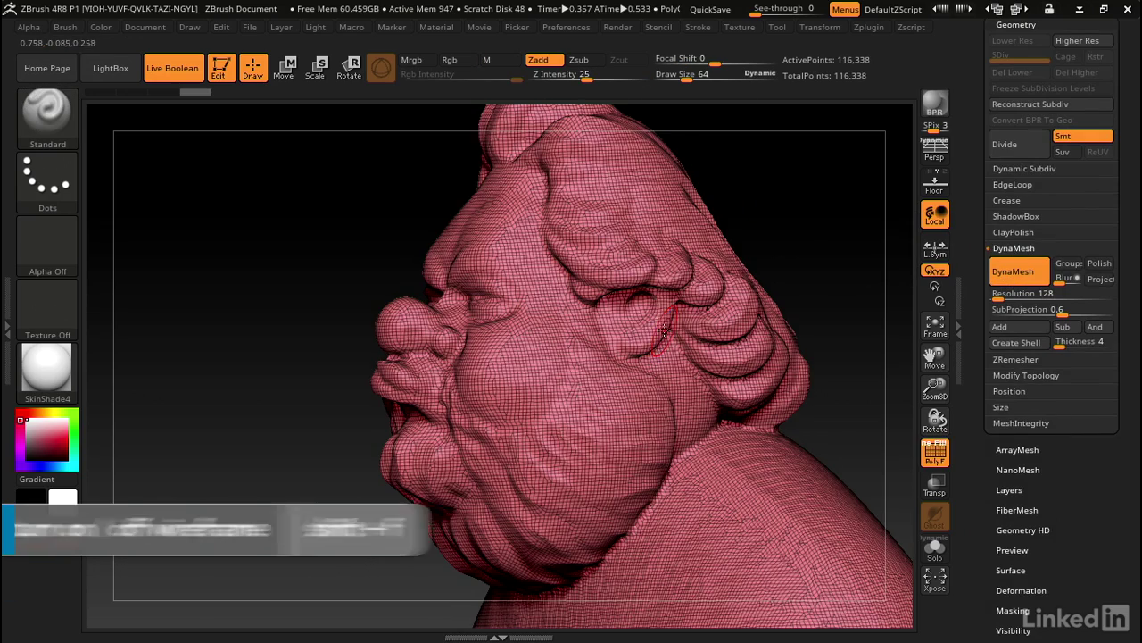
drag(714, 245, 646, 294)
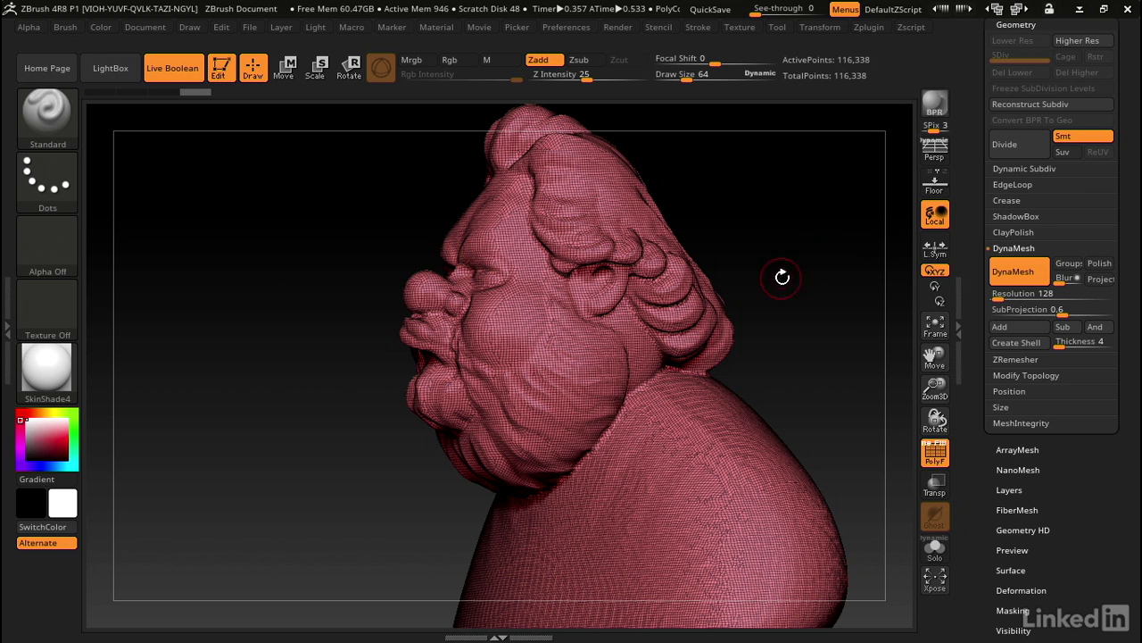
Turn the bust to face its base and pick the IMM Primitives cylinder insert.
ctrl+right_drag(783, 276, 709, 265)
mouse_move(708, 265)
mouse_down()
mouse_move(661, 247)
mouse_move(602, 454)
mouse_up()
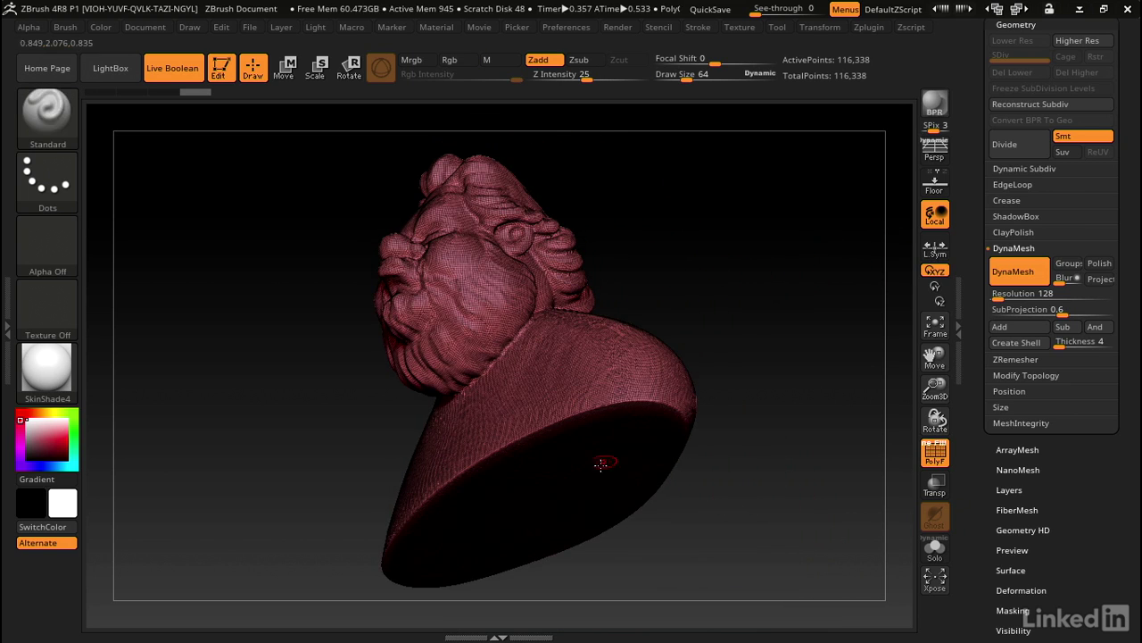
drag(711, 303, 729, 276)
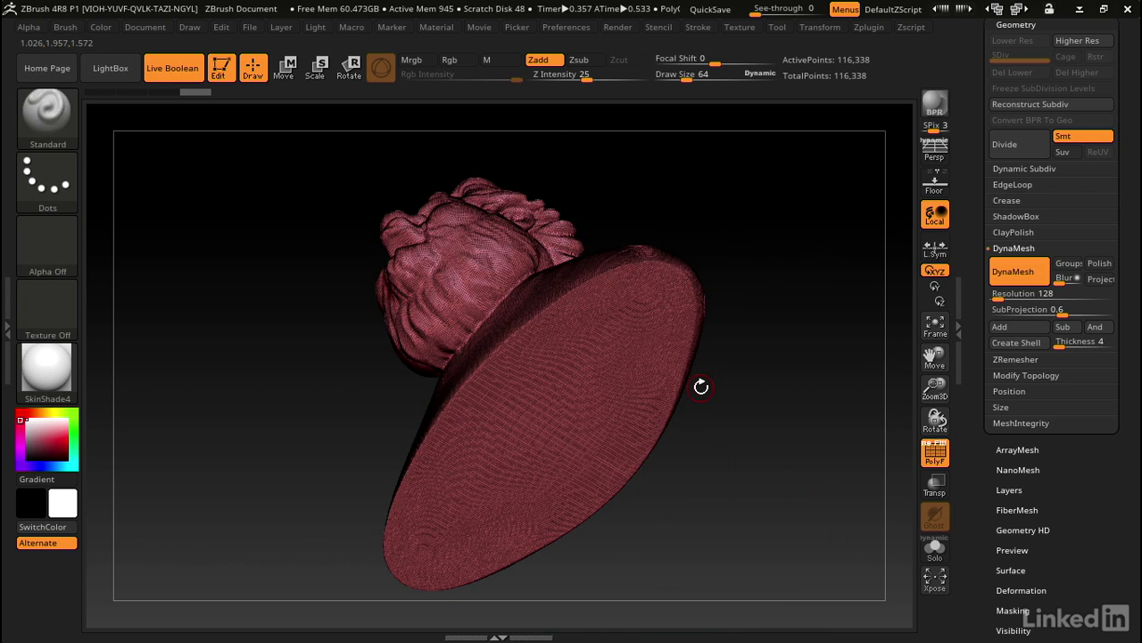
key(b)
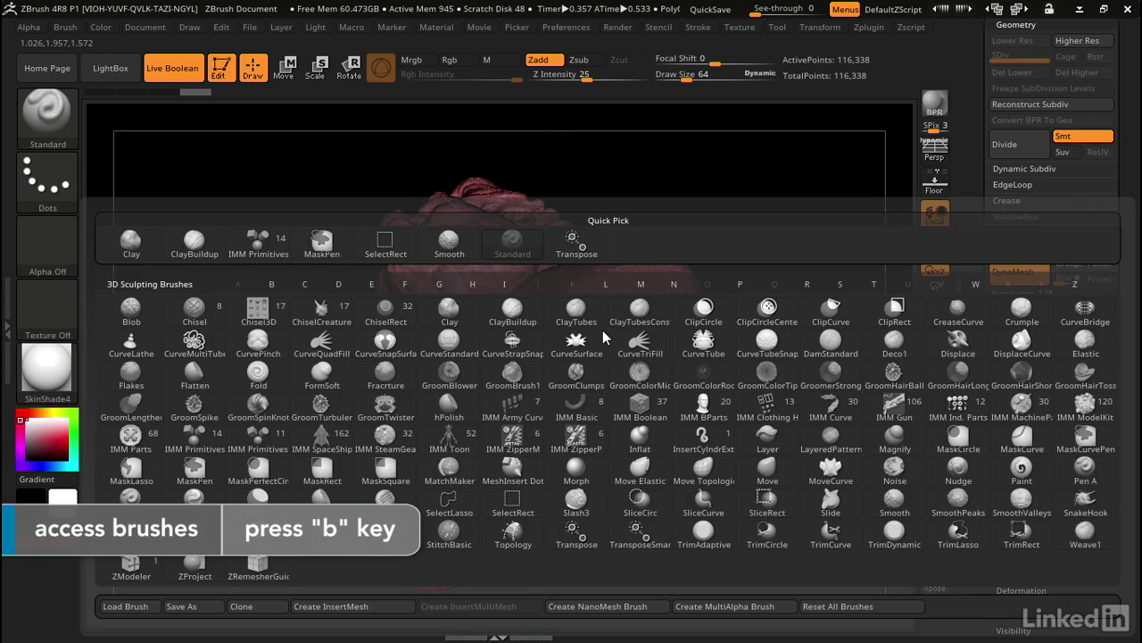
click(195, 437)
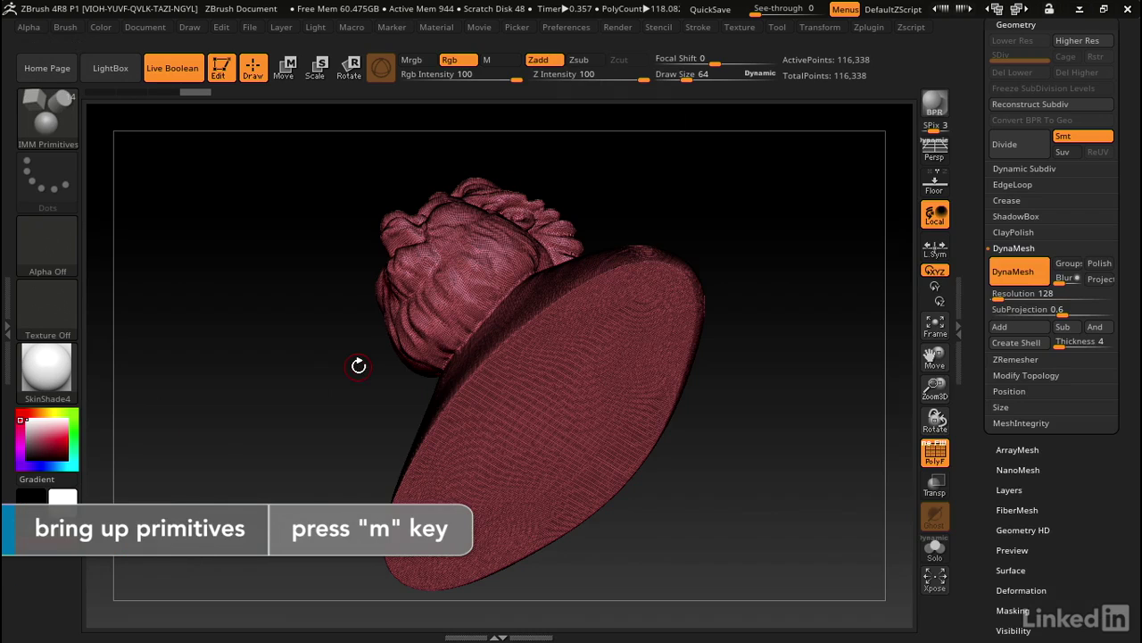
key(m)
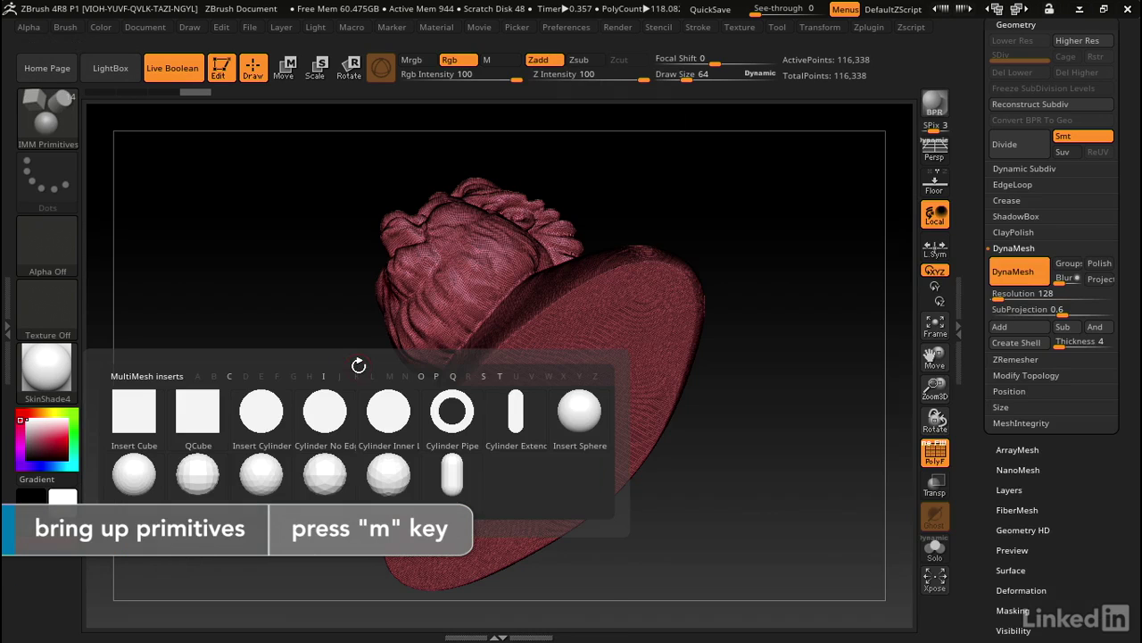
click(260, 416)
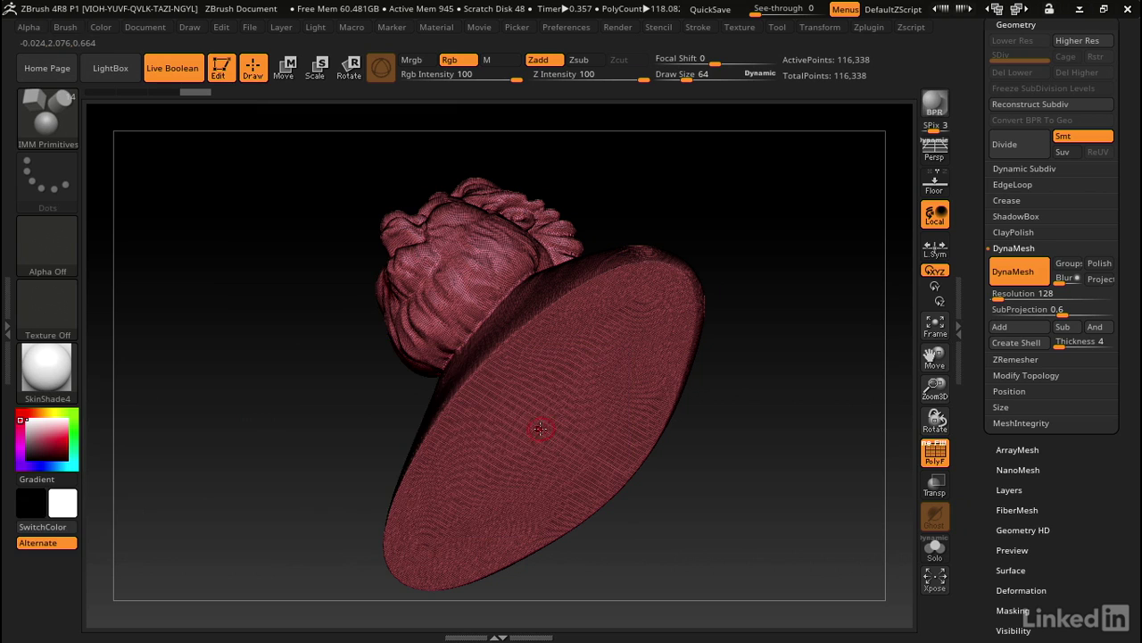
Insert the cylinder into the base centre, position it with the Move gizmo, and return to Draw.
mouse_move(540, 428)
alt+mouse_down()
mouse_move(565, 470)
mouse_move(576, 406)
alt+mouse_up()
right_drag(601, 309, 579, 349)
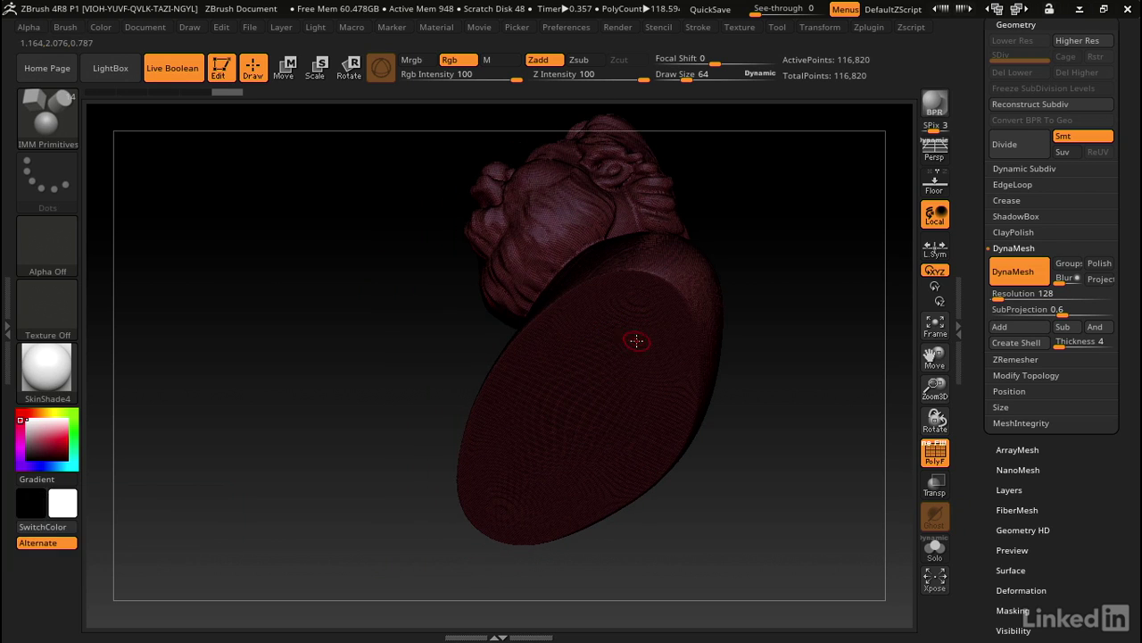
key(w)
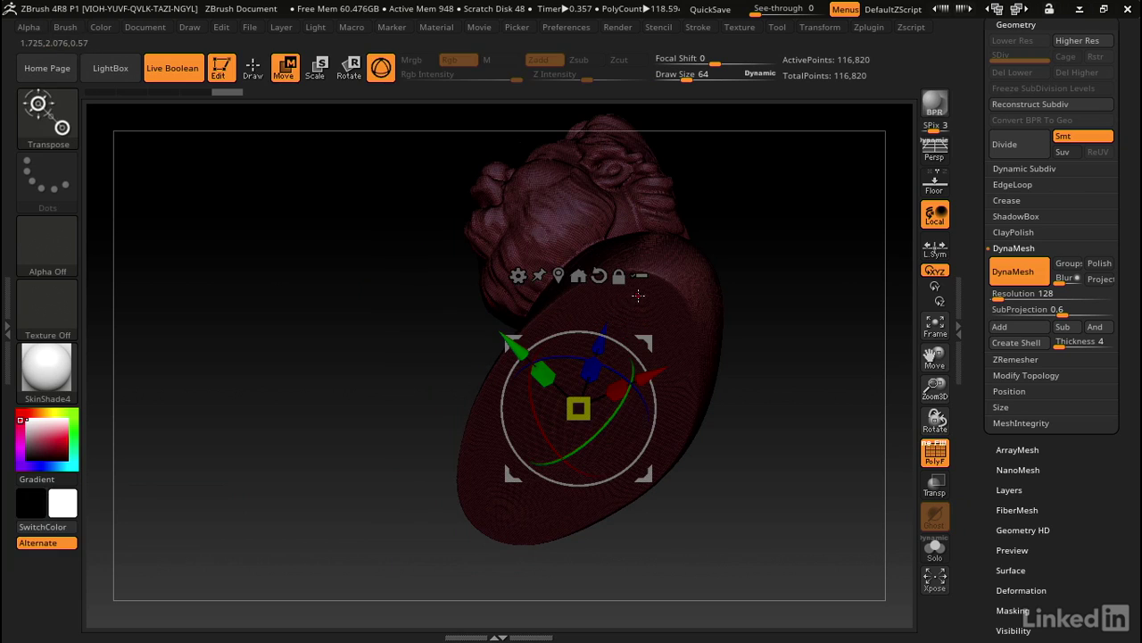
drag(602, 347, 606, 320)
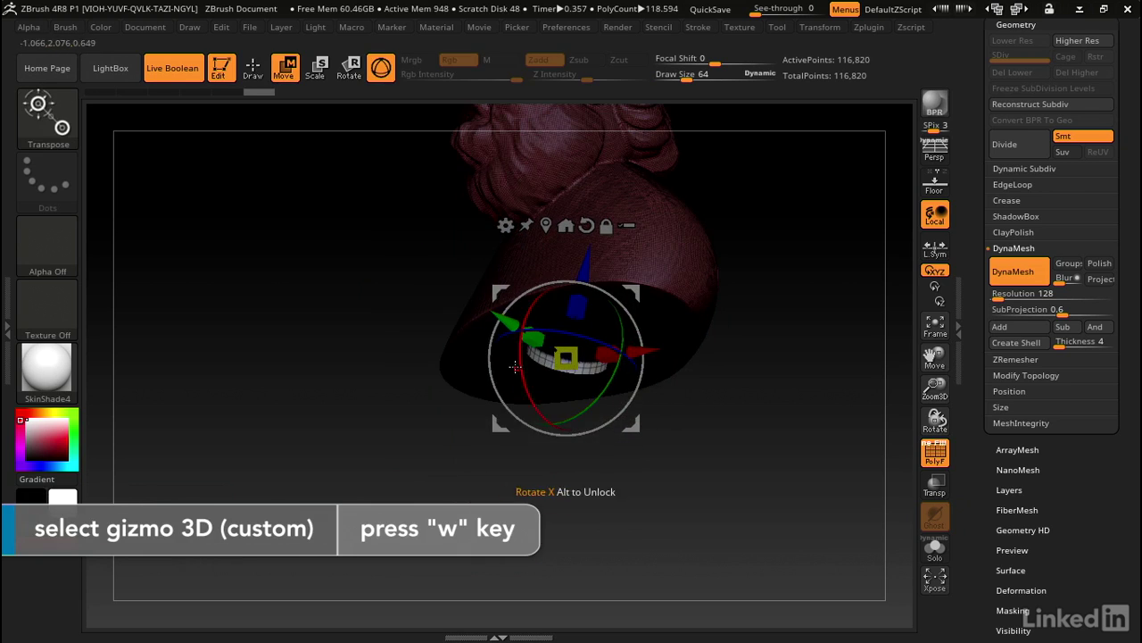
drag(730, 303, 745, 234)
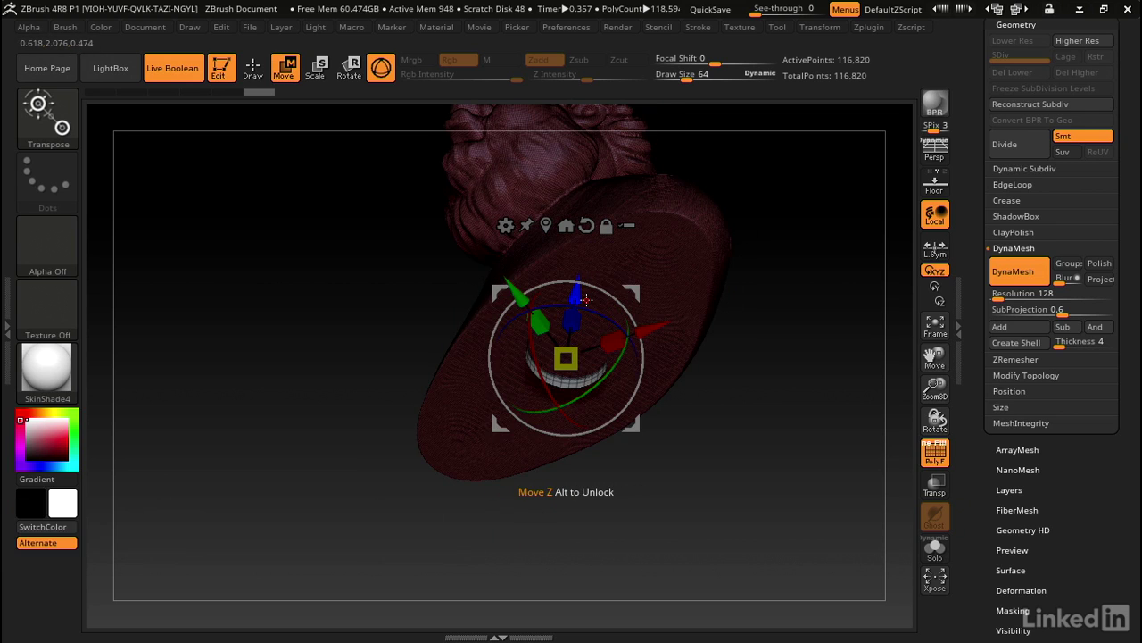
key(q)
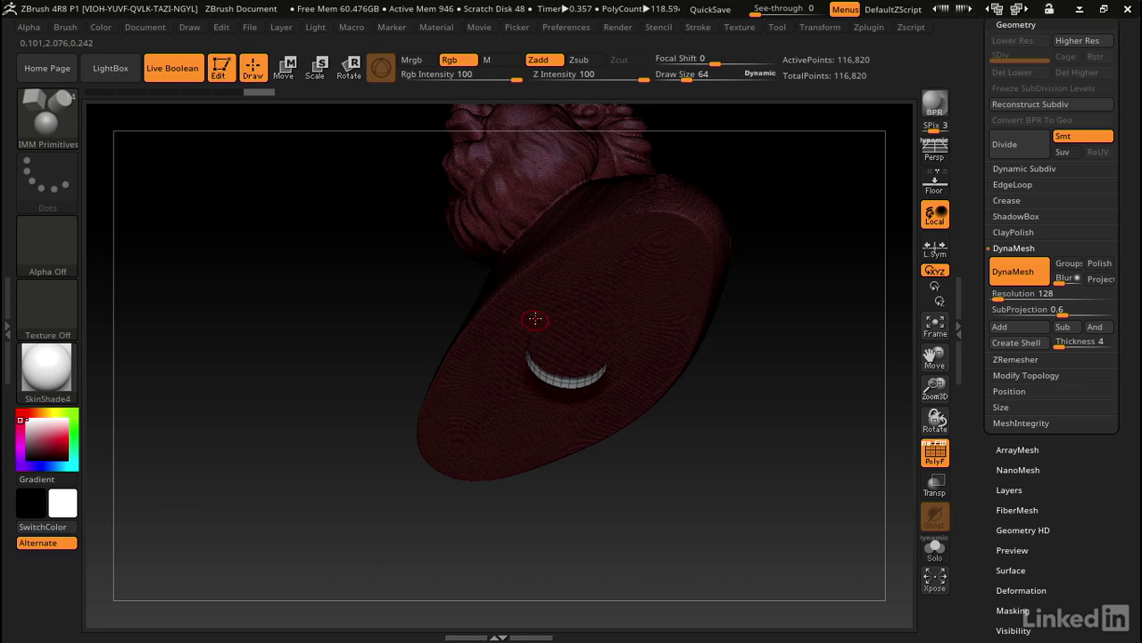
drag(661, 182, 625, 210)
Zoom in close on the base's underside and switch to Rotate transpose mode.
drag(649, 304, 692, 251)
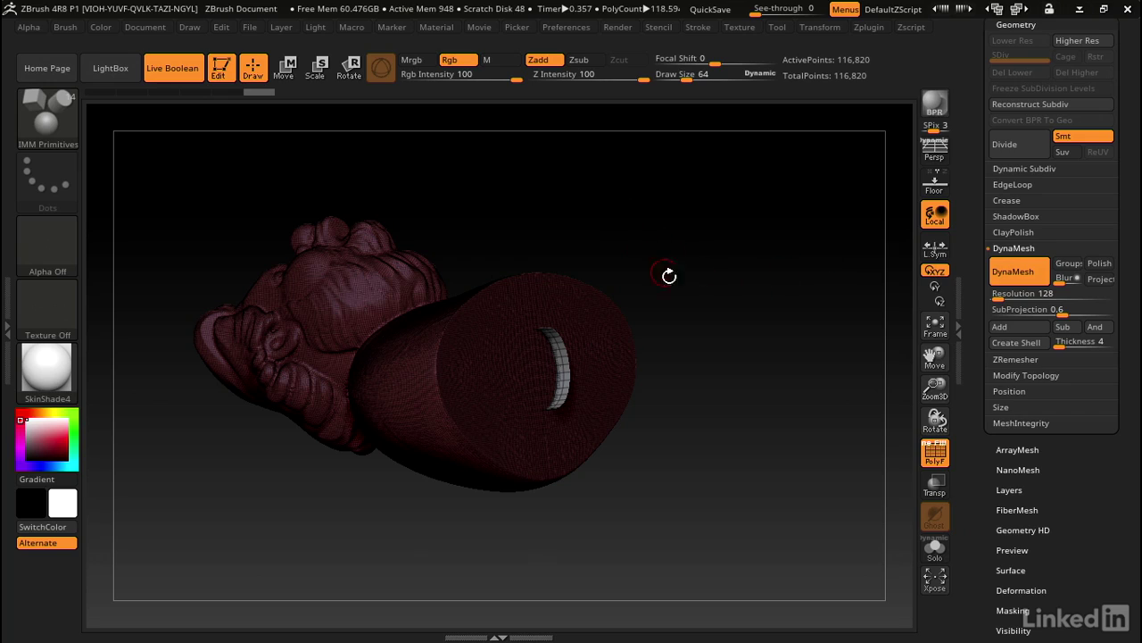
mouse_move(669, 273)
mouse_down()
mouse_move(631, 344)
mouse_move(604, 345)
mouse_up()
ctrl+right_drag(604, 345, 500, 331)
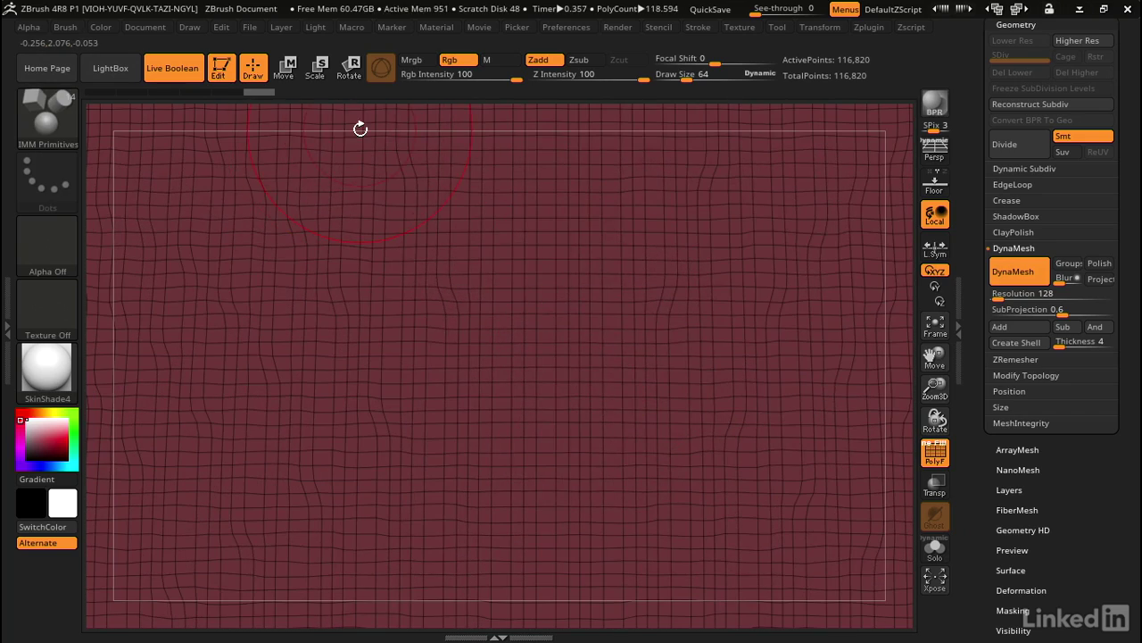
key(r)
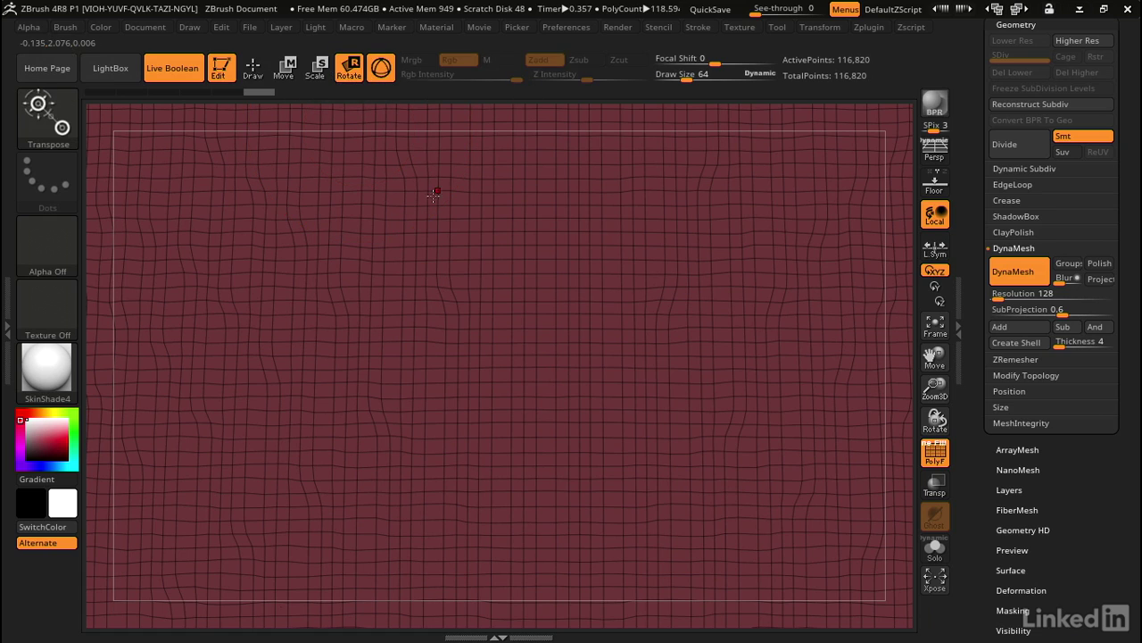
Turn off Gizmo 3D and drag a straight vertical transpose action line across the base.
click(383, 70)
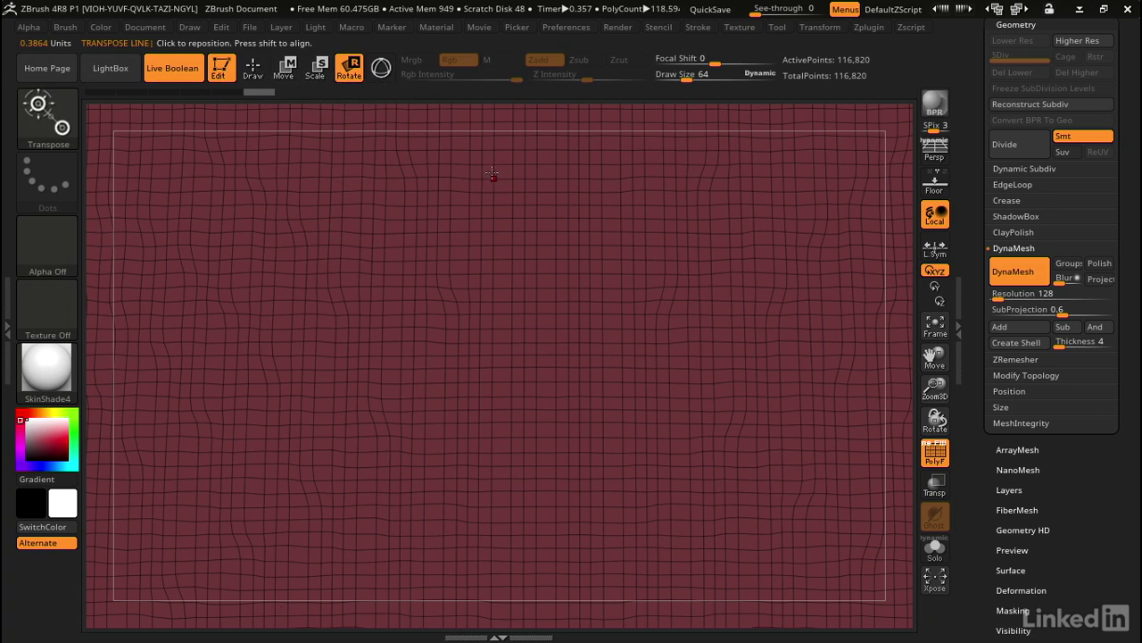
drag(494, 178, 494, 288)
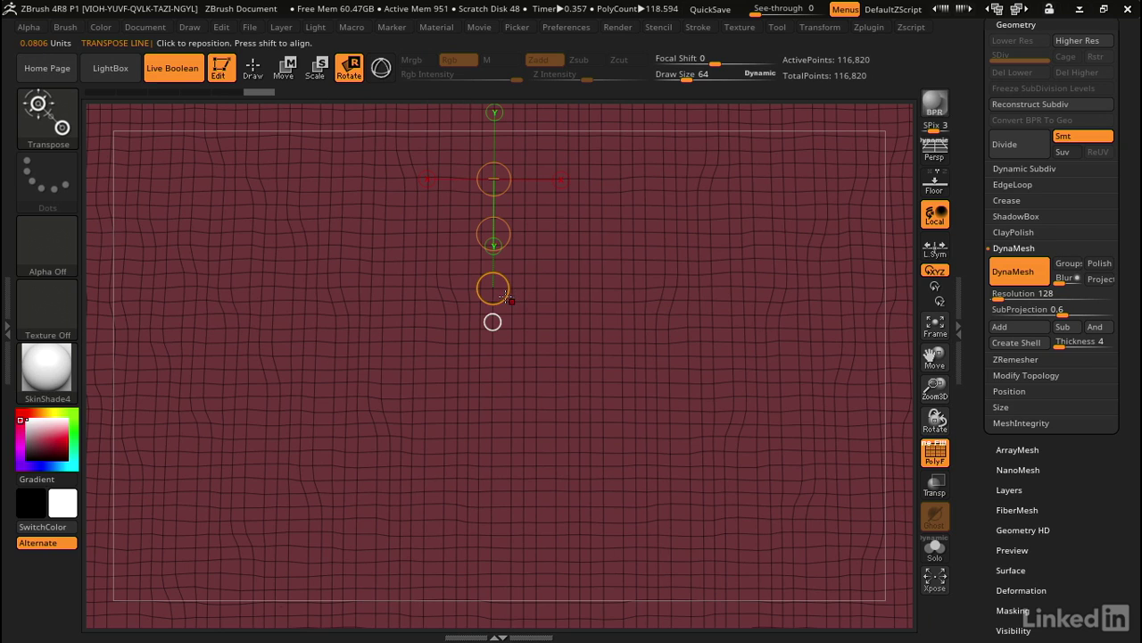
drag(503, 294, 503, 309)
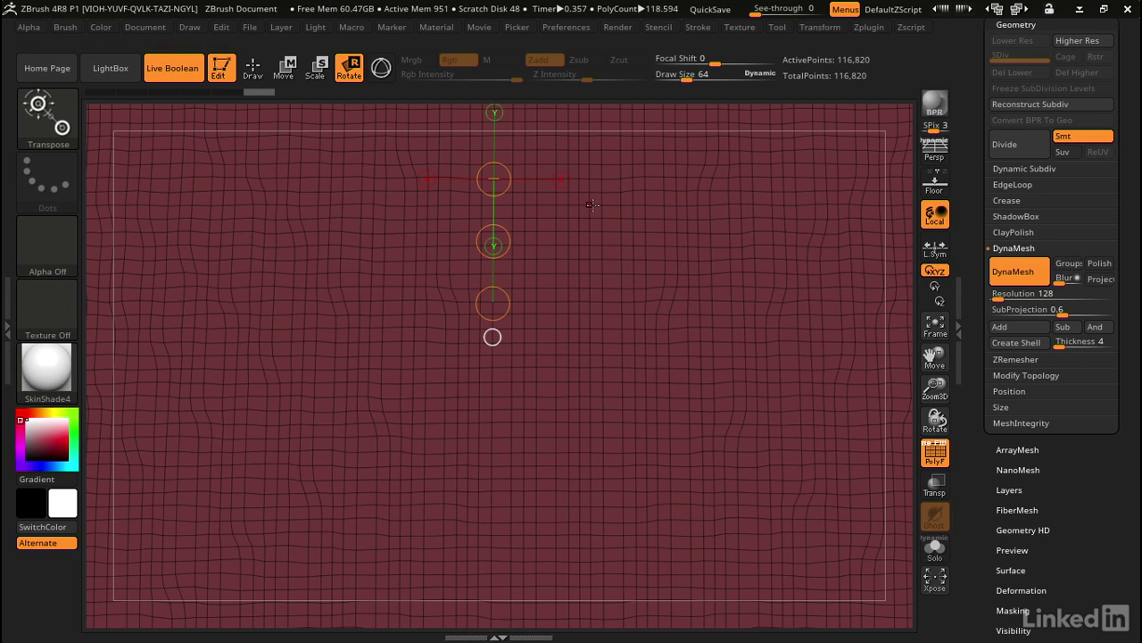
drag(697, 242, 500, 235)
drag(465, 484, 465, 236)
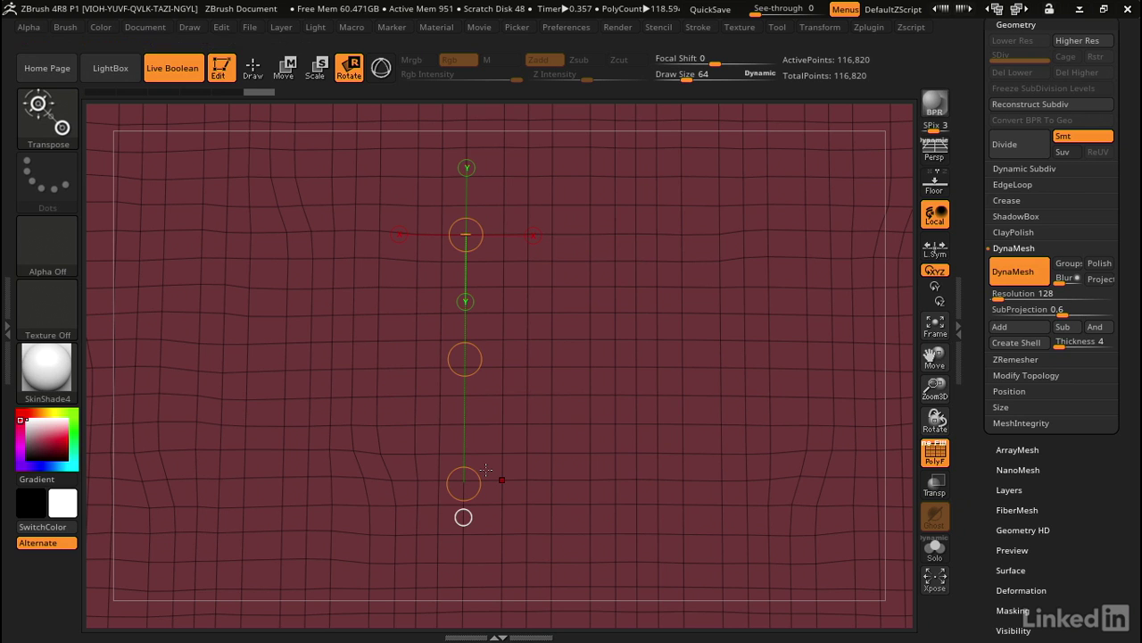
drag(486, 469, 676, 224)
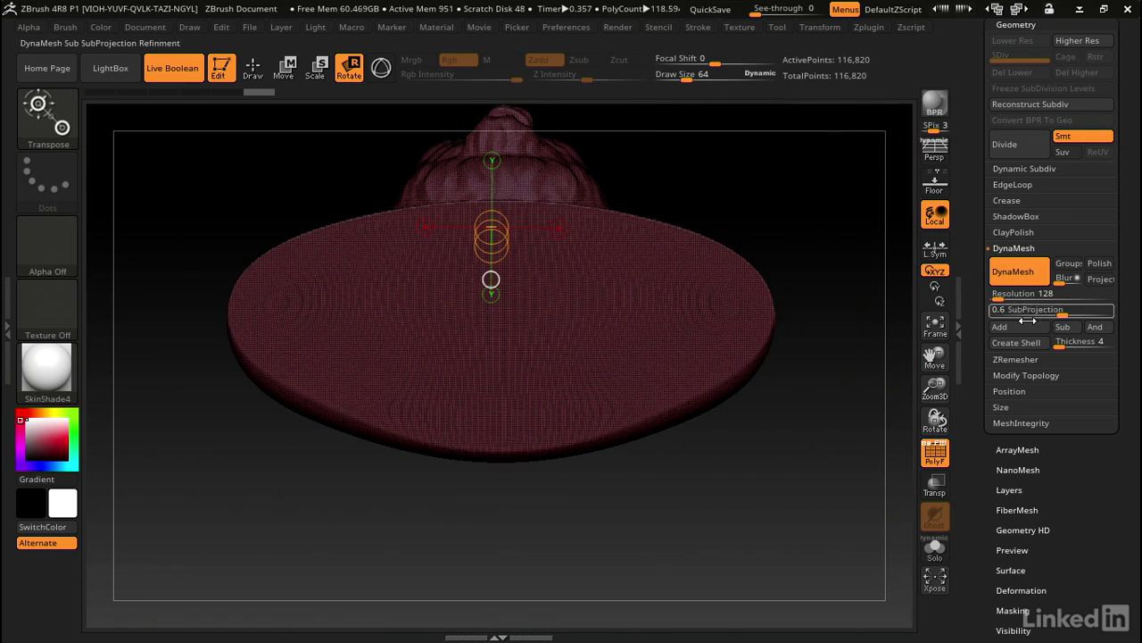
Set the DynaMesh shell thickness to 9.
click(1071, 343)
text(2)
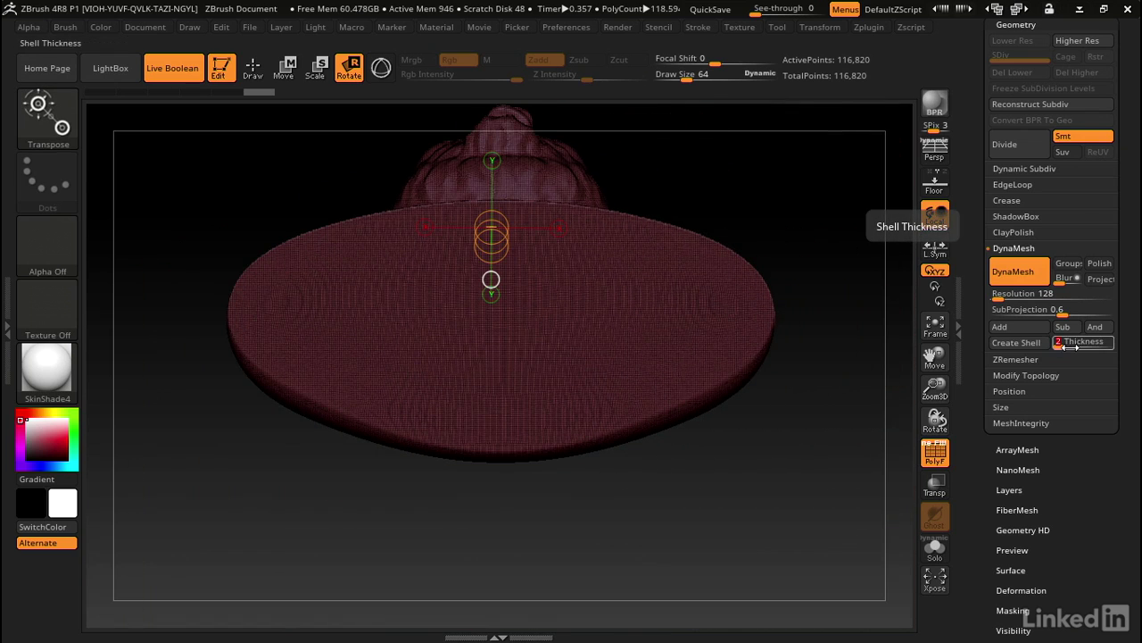
key(Return)
click(1017, 342)
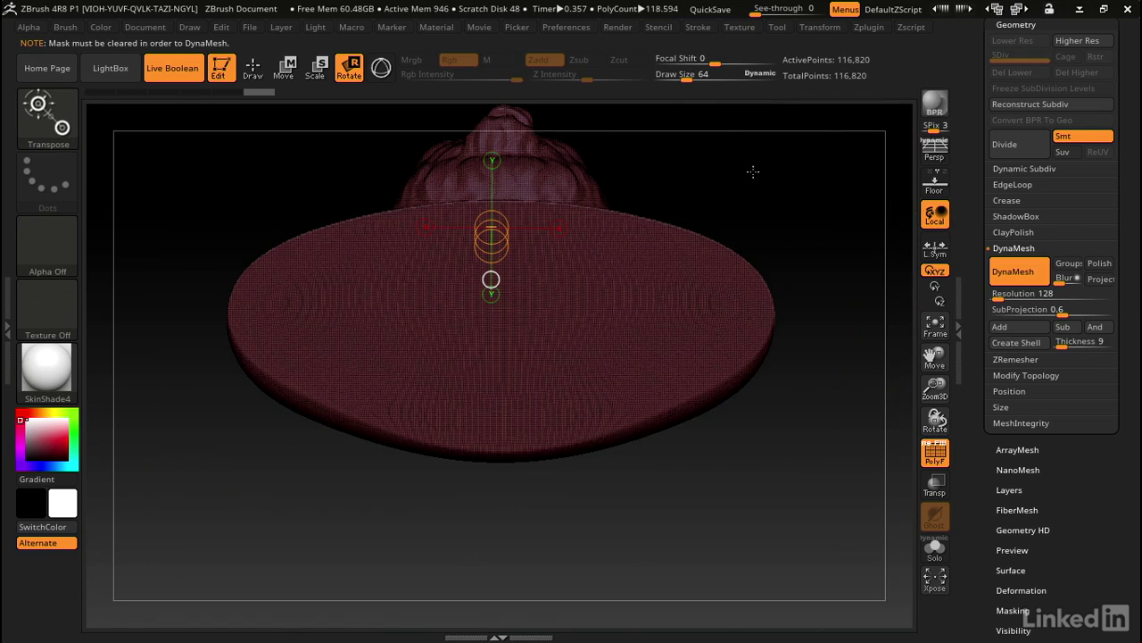
Clear the mask from the mesh and create the hollow shell.
drag(753, 171, 753, 206)
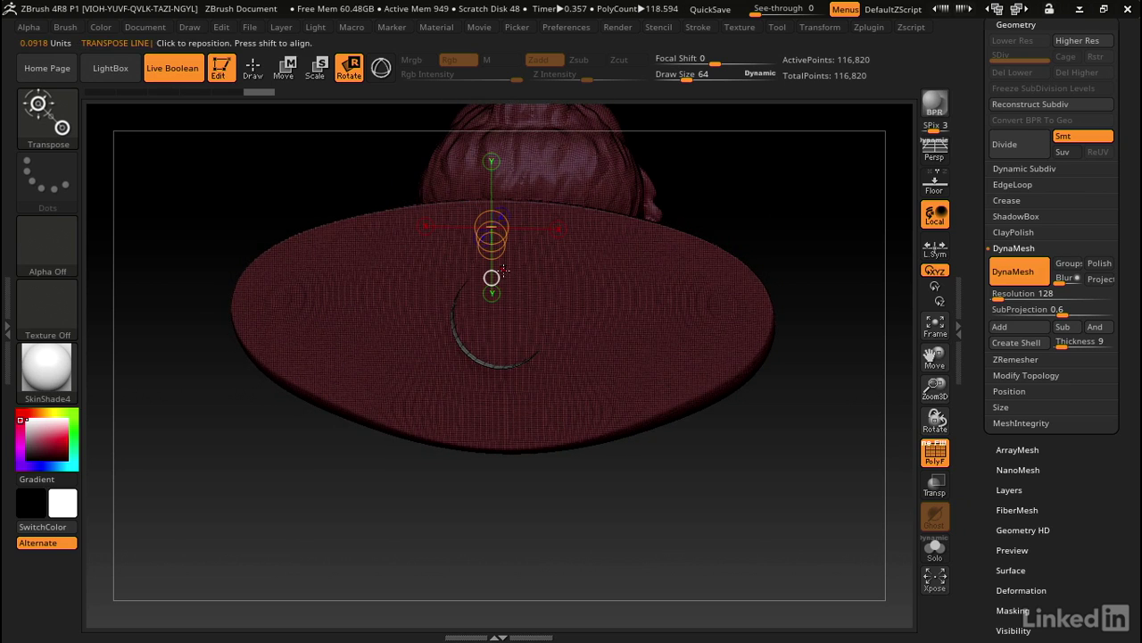
key(ctrl)
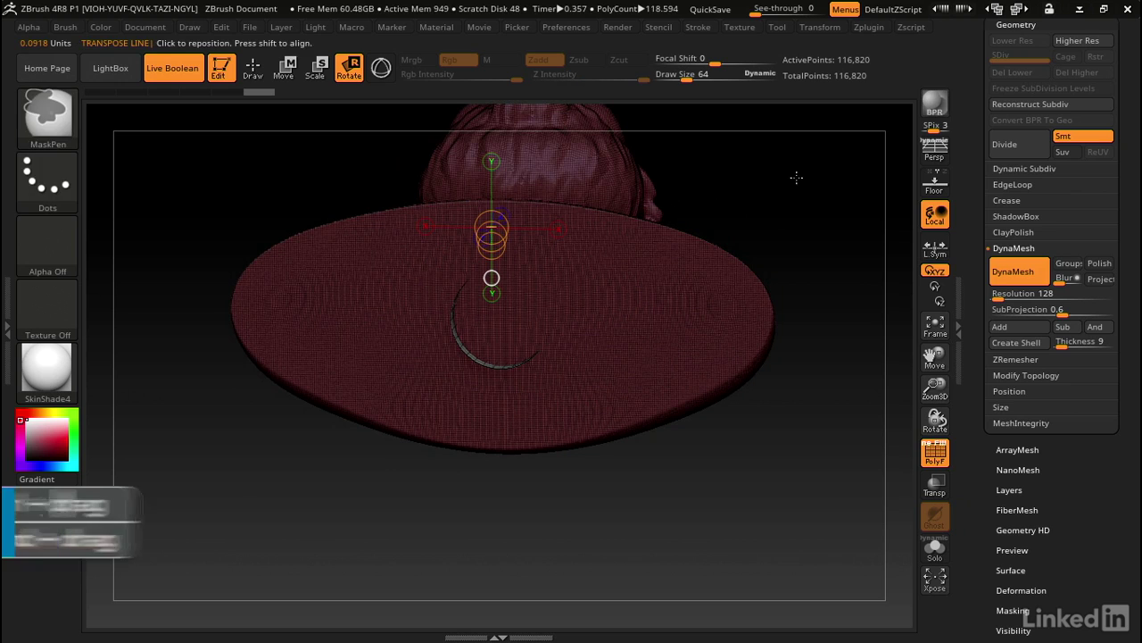
ctrl+drag(782, 184, 766, 211)
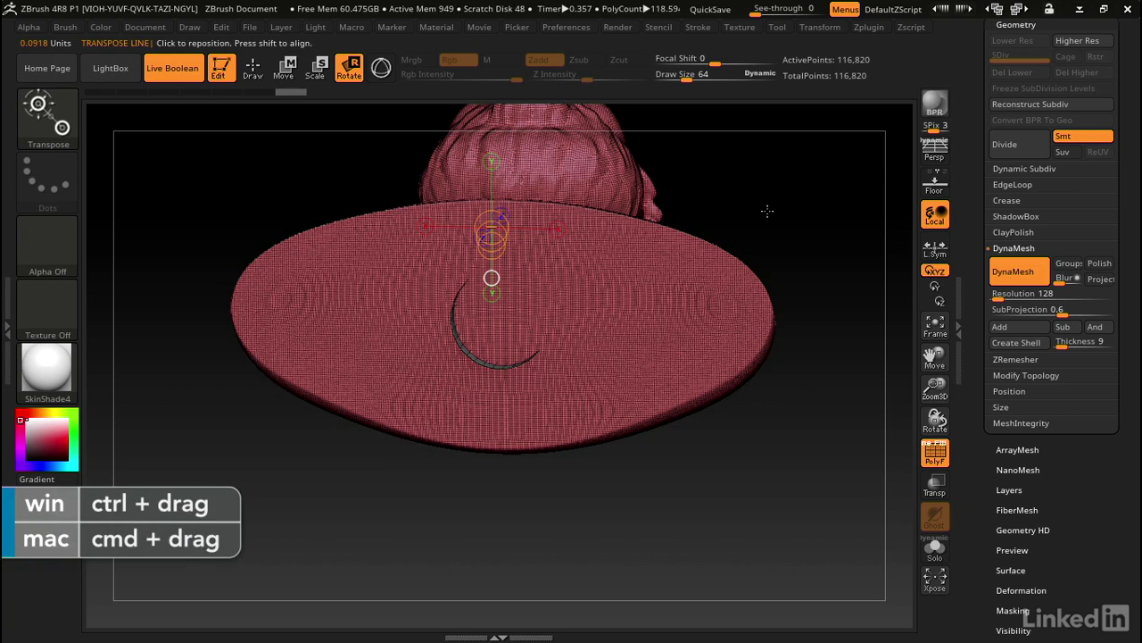
click(1018, 342)
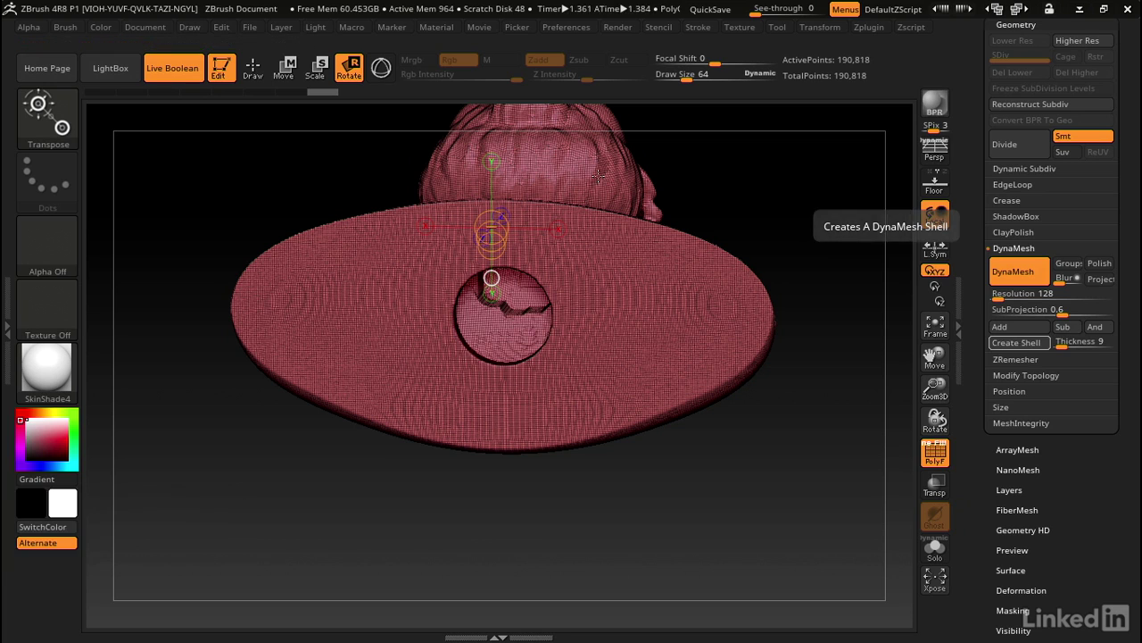
Switch to Draw, turn off the PolyF wireframe, and orbit to inspect the hollow through the base hole.
drag(390, 138, 475, 205)
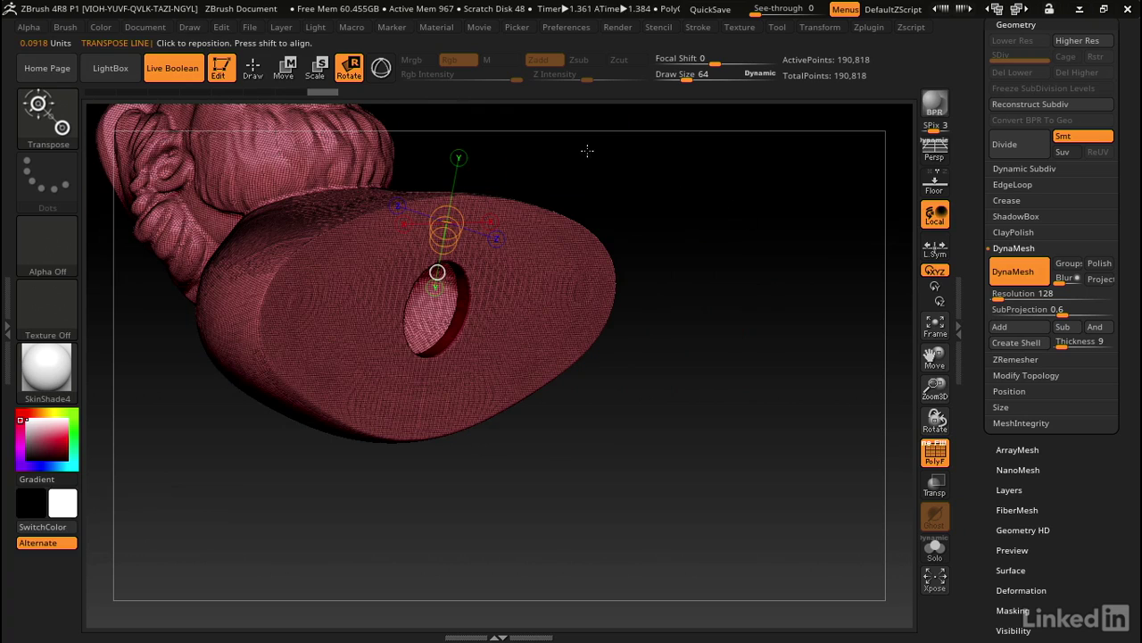
click(253, 68)
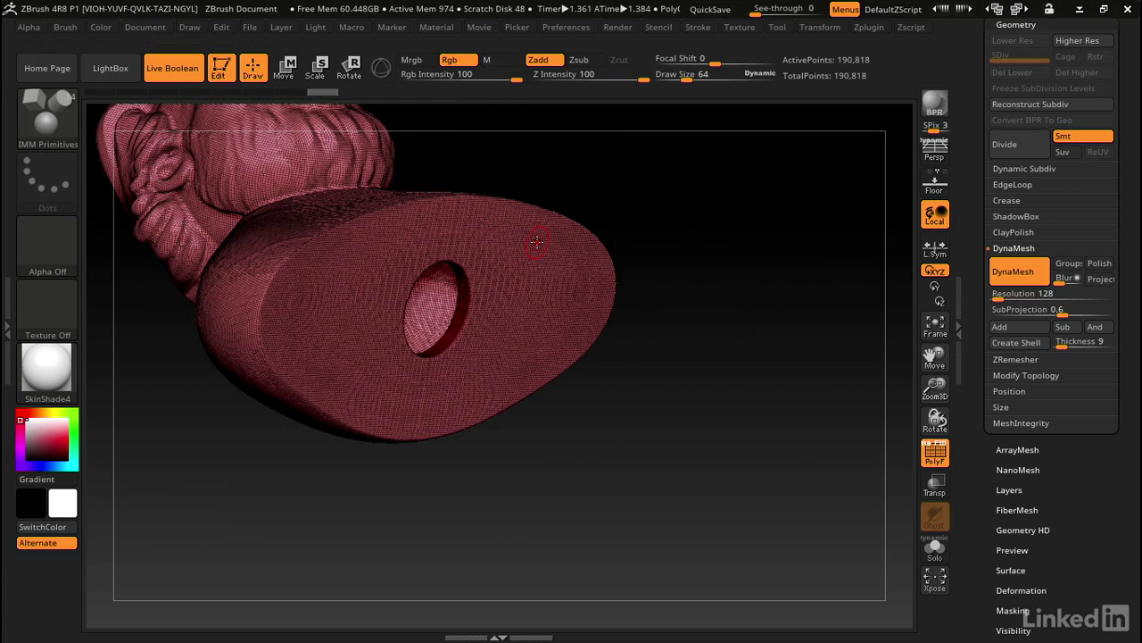
key(shift+f)
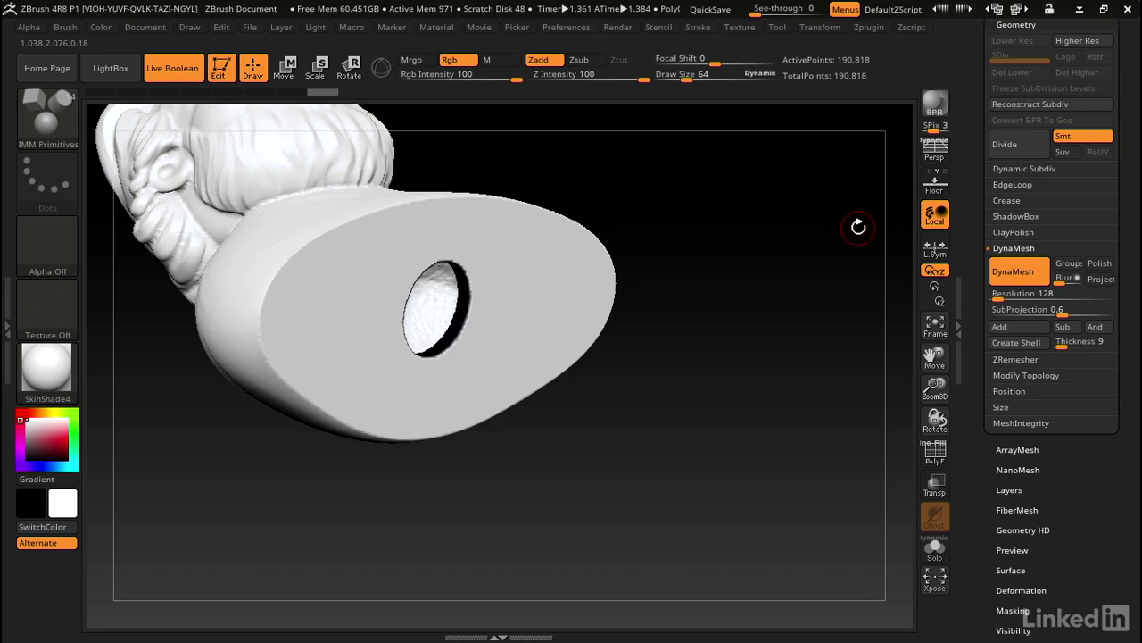
mouse_move(697, 207)
mouse_down()
mouse_move(846, 356)
mouse_move(780, 253)
mouse_up()
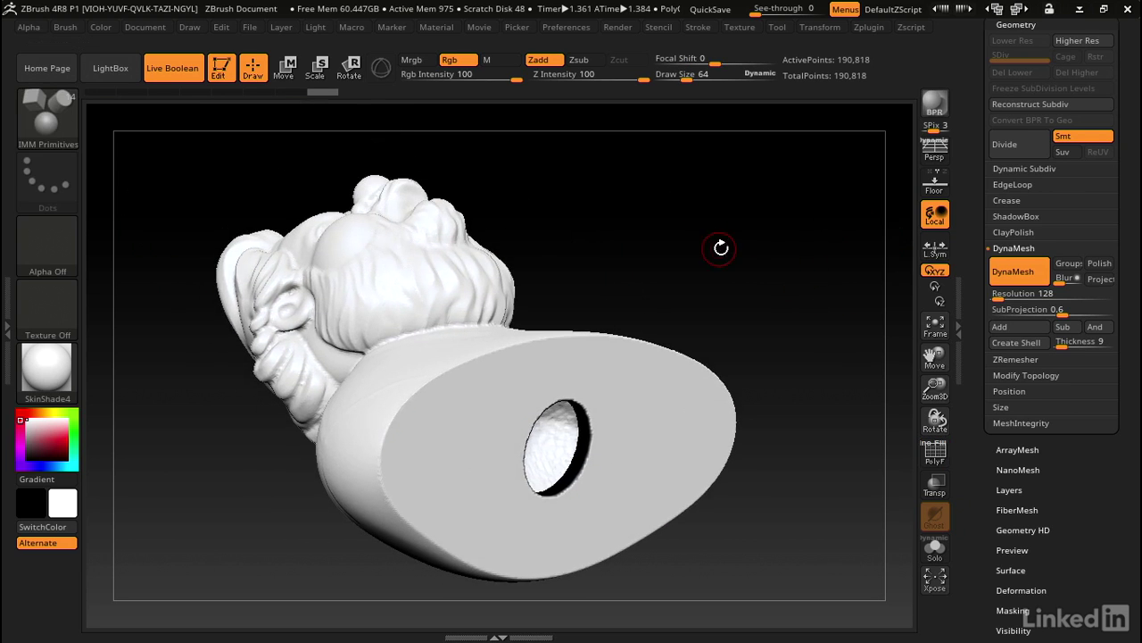
mouse_move(658, 228)
mouse_down()
mouse_move(620, 174)
mouse_move(599, 247)
mouse_move(635, 215)
mouse_move(561, 365)
mouse_up()
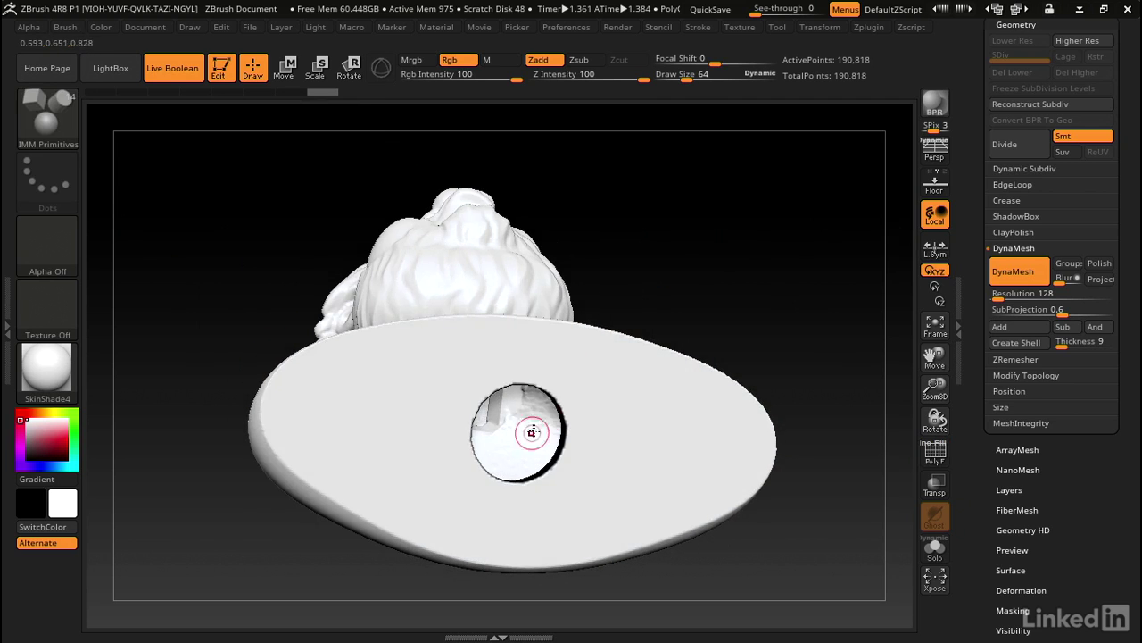
drag(510, 408, 539, 429)
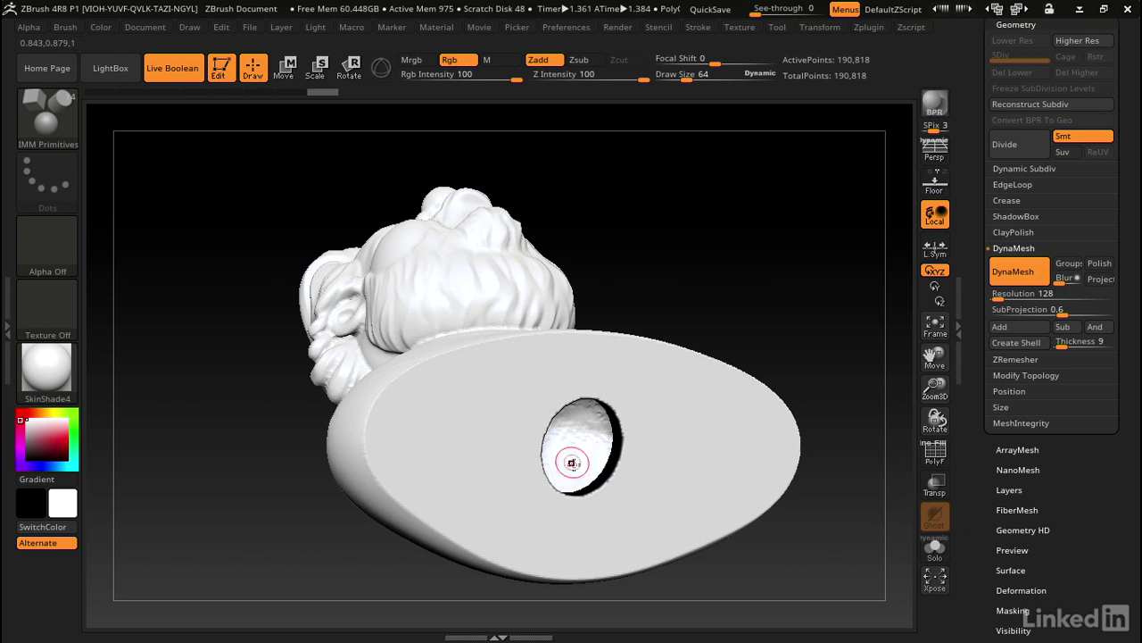
drag(654, 270, 673, 273)
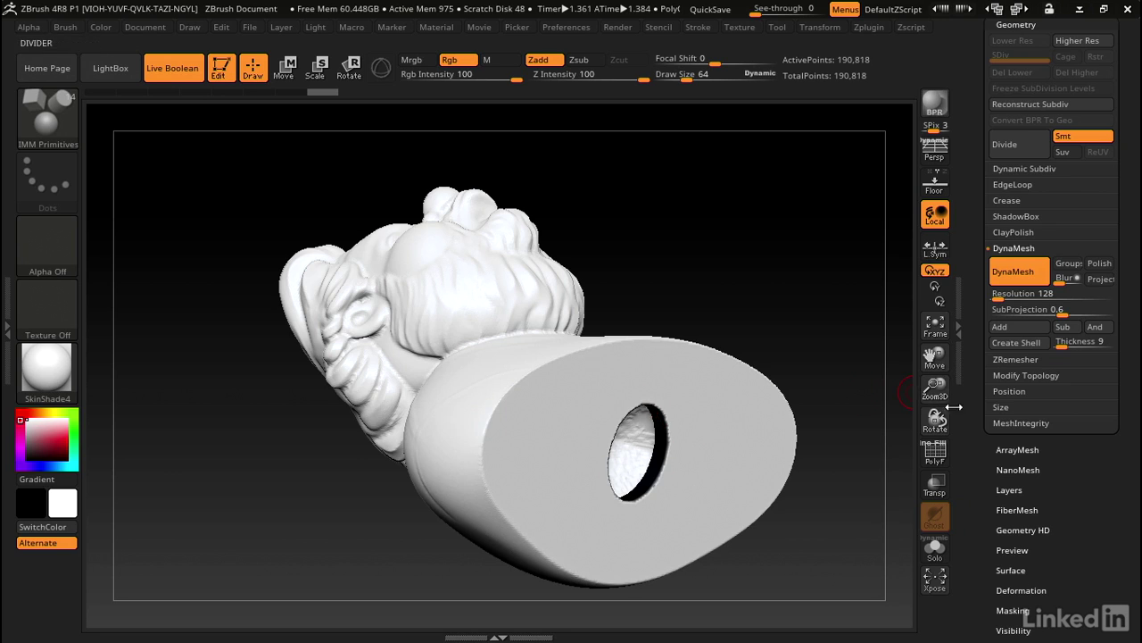
drag(977, 427, 976, 309)
Hide everything outside the small masked piece in the hole with HidePt, then reveal the whole bust.
click(1010, 353)
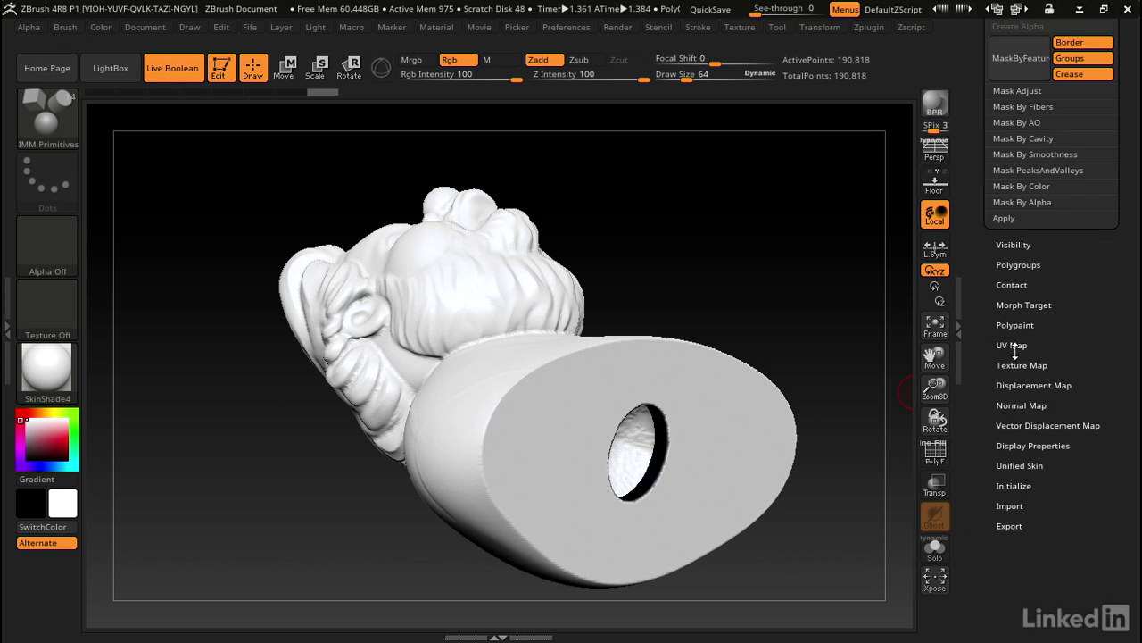
click(1025, 186)
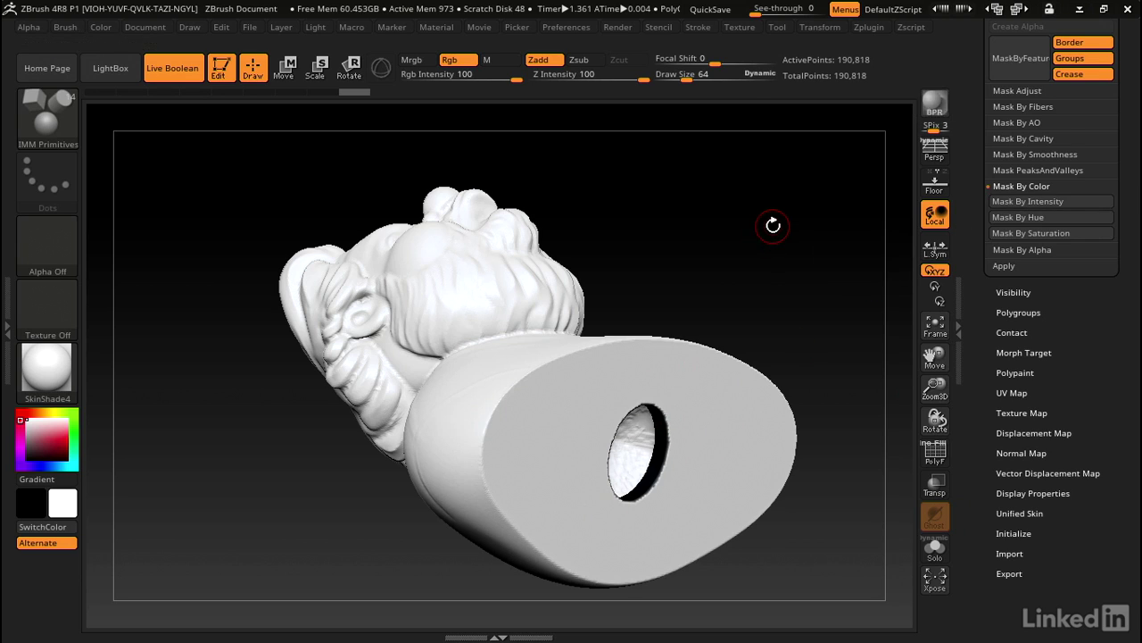
scroll(976, 50, up, 5)
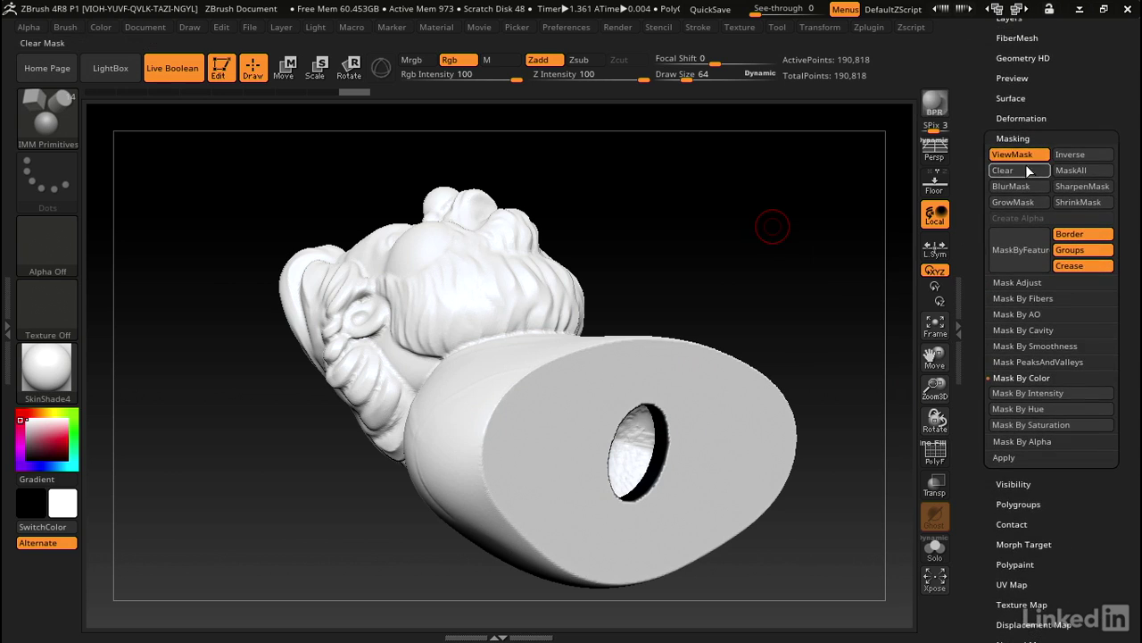
click(1008, 483)
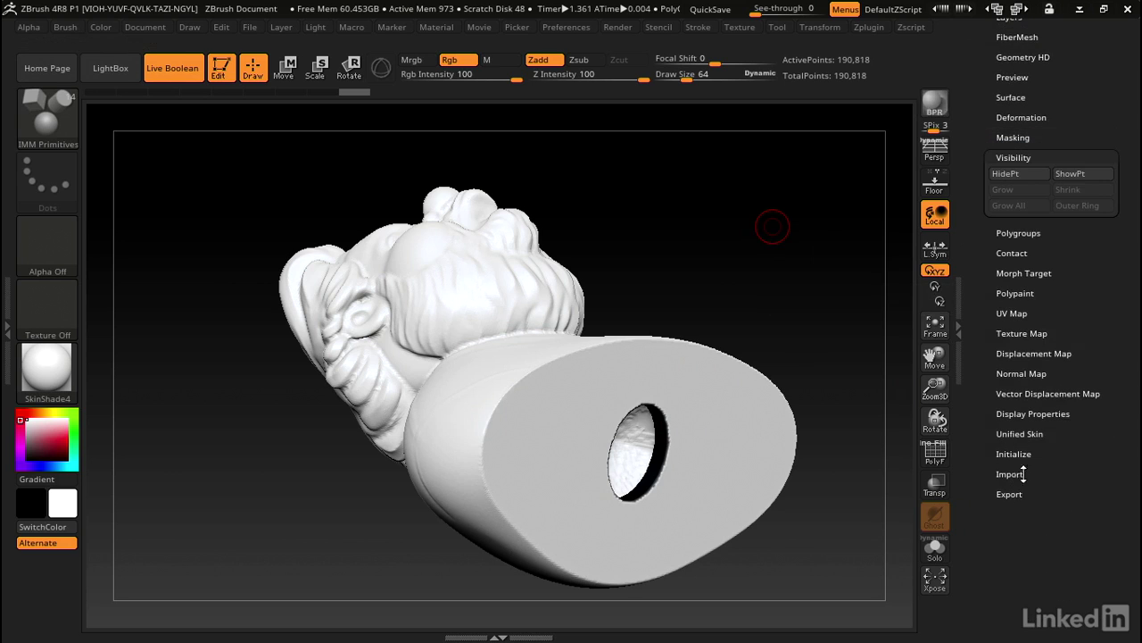
click(1012, 176)
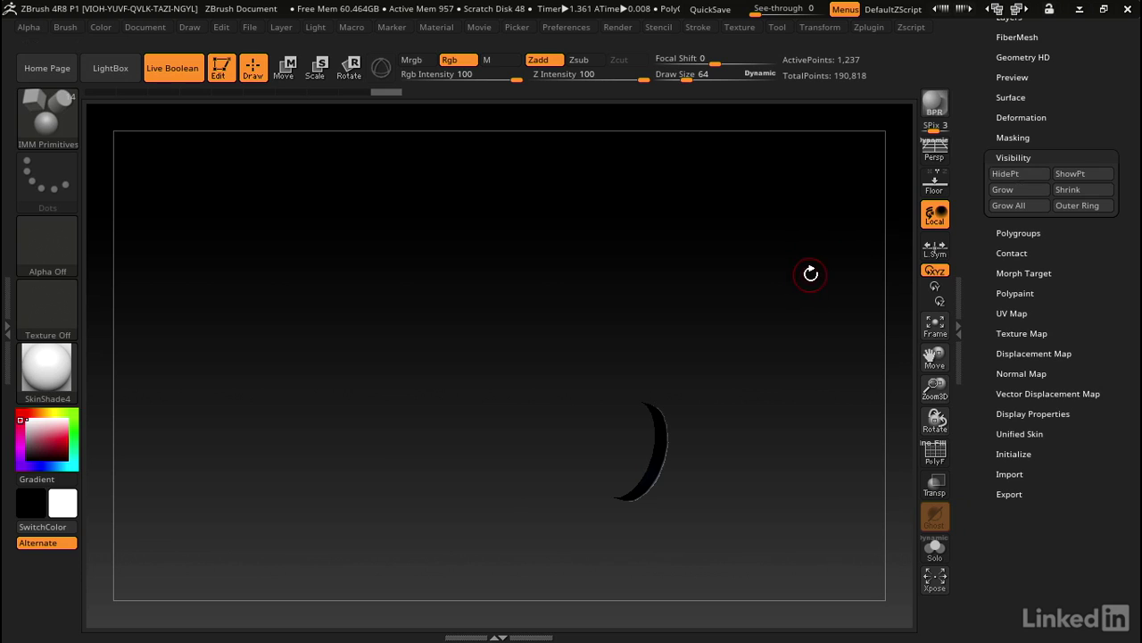
key(ctrl+shift)
ctrl+shift+click(811, 269)
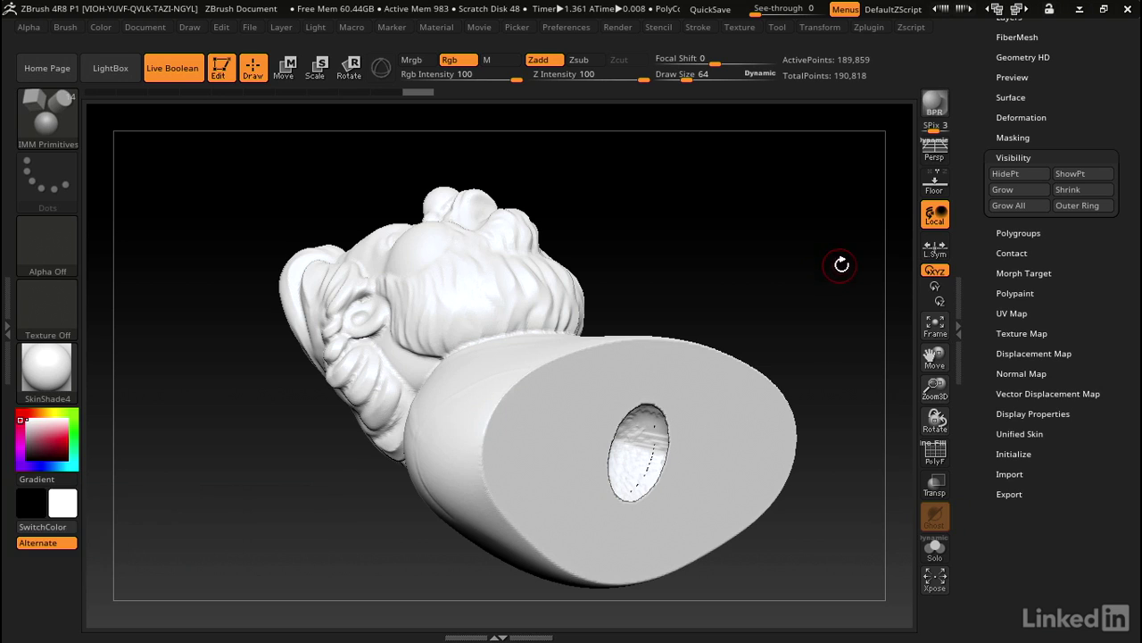
Show polygroups, hide the hole's magenta polygroup, then invert visibility to leave only the inner shell.
click(1018, 233)
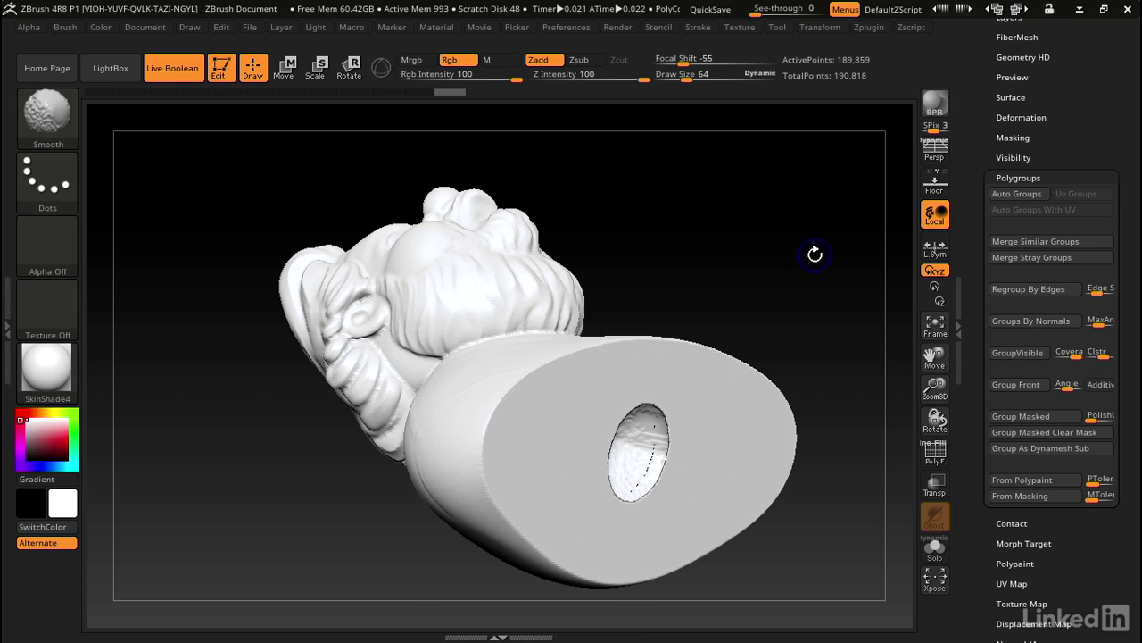
key(shift+f)
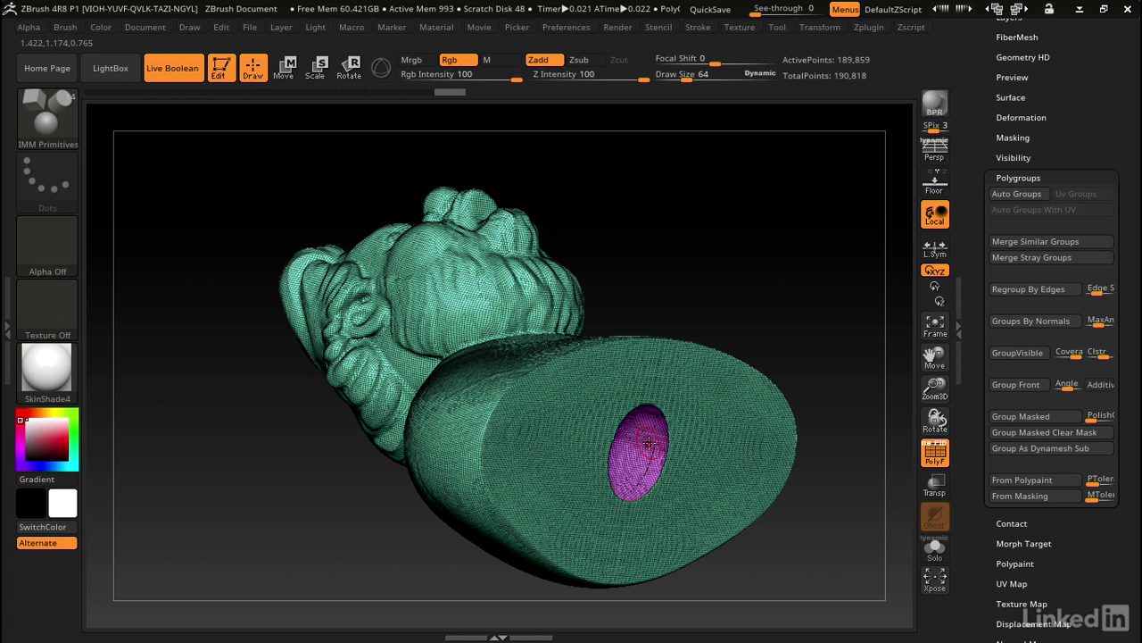
key(ctrl+shift)
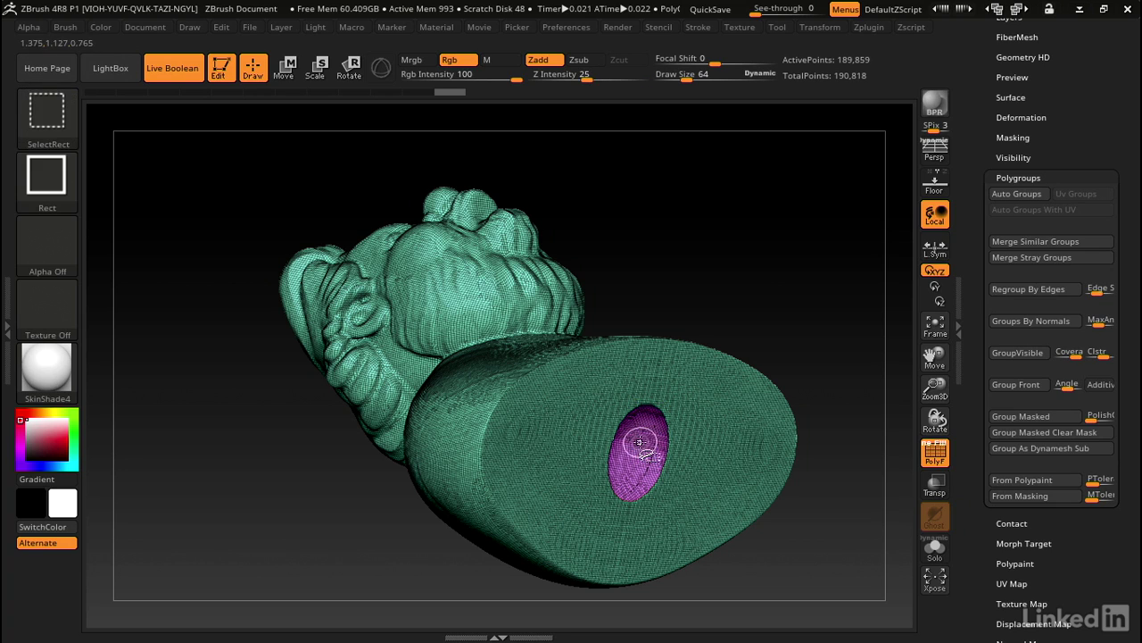
ctrl+shift+click(638, 443)
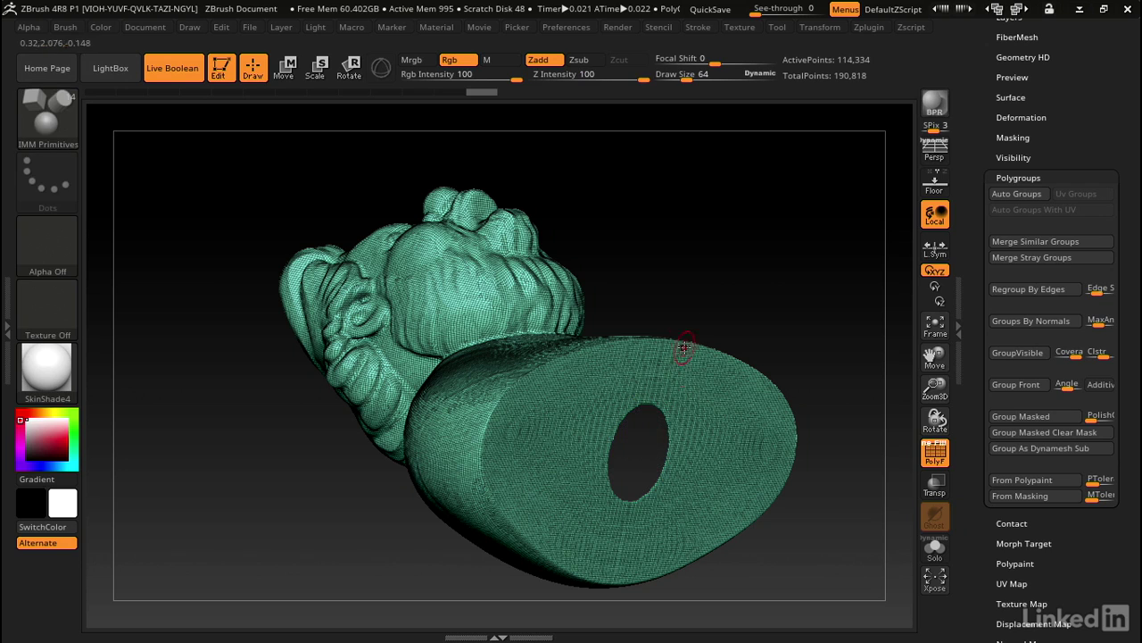
key(ctrl+shift)
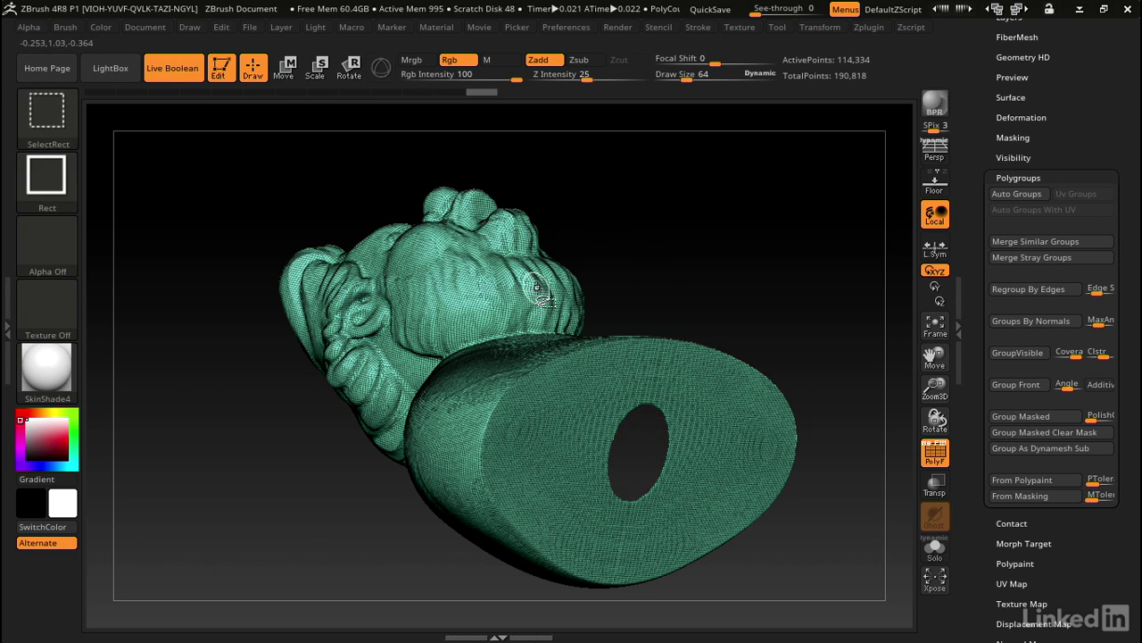
ctrl+shift+click(536, 288)
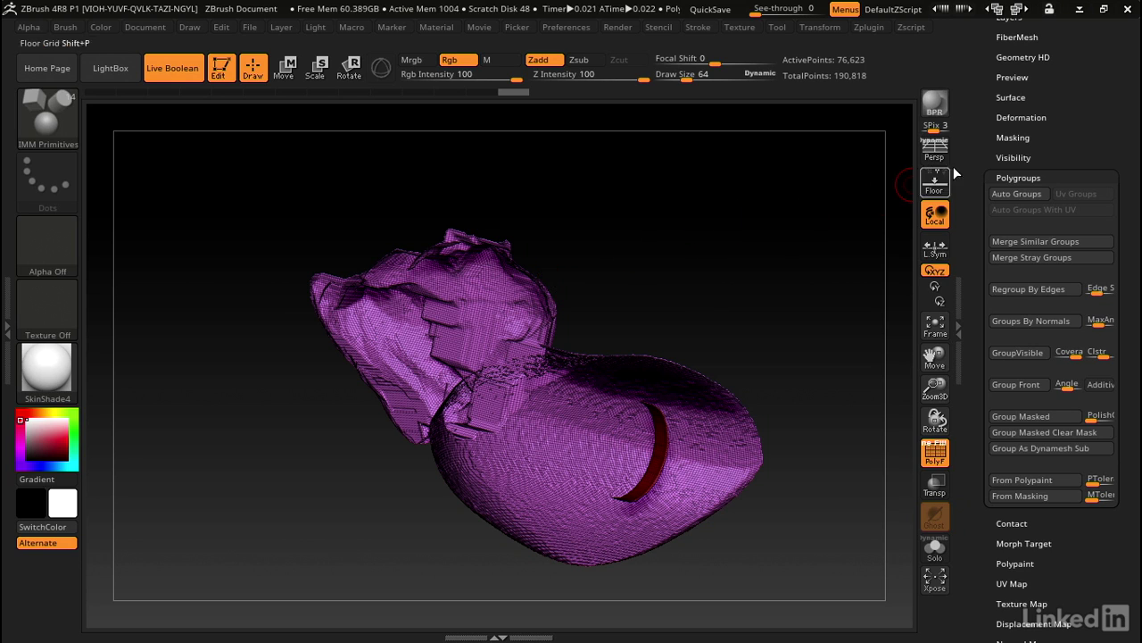
Delete the hidden outer geometry with Del Hidden and rotate to inspect the remaining inner shell.
drag(972, 81, 973, 196)
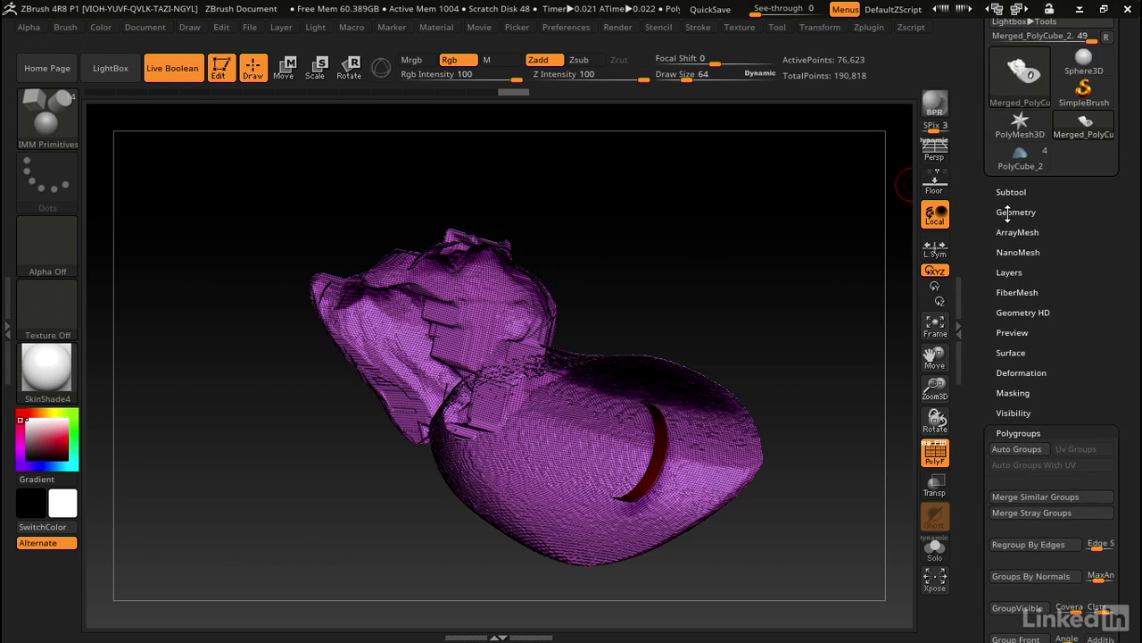
click(1004, 212)
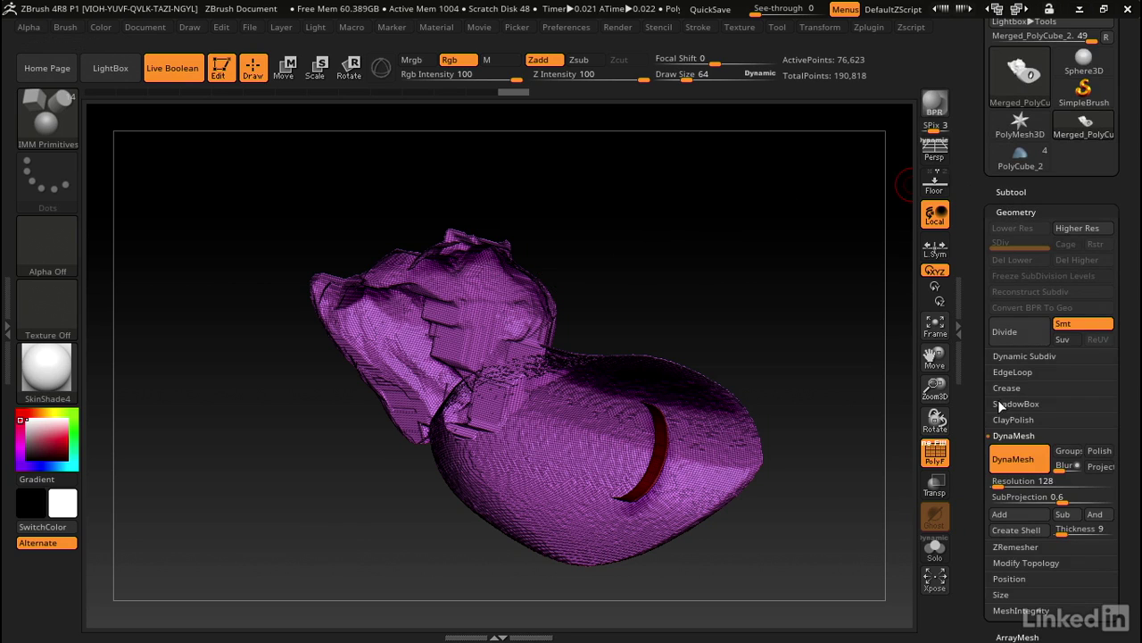
click(1024, 562)
click(1013, 531)
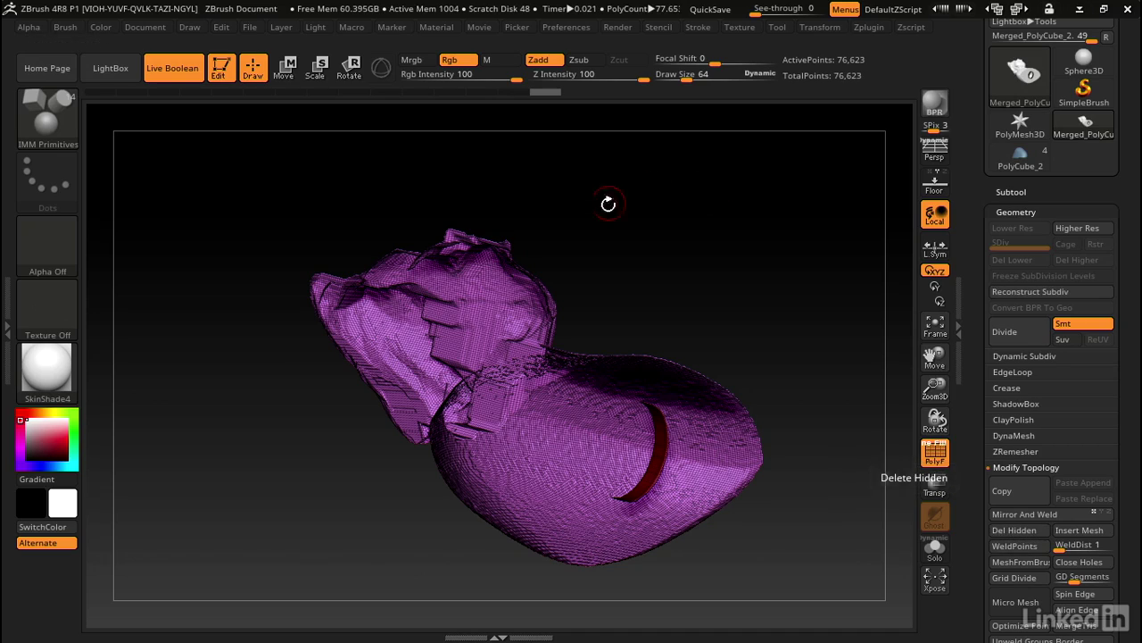
drag(737, 224, 535, 493)
drag(669, 352, 839, 238)
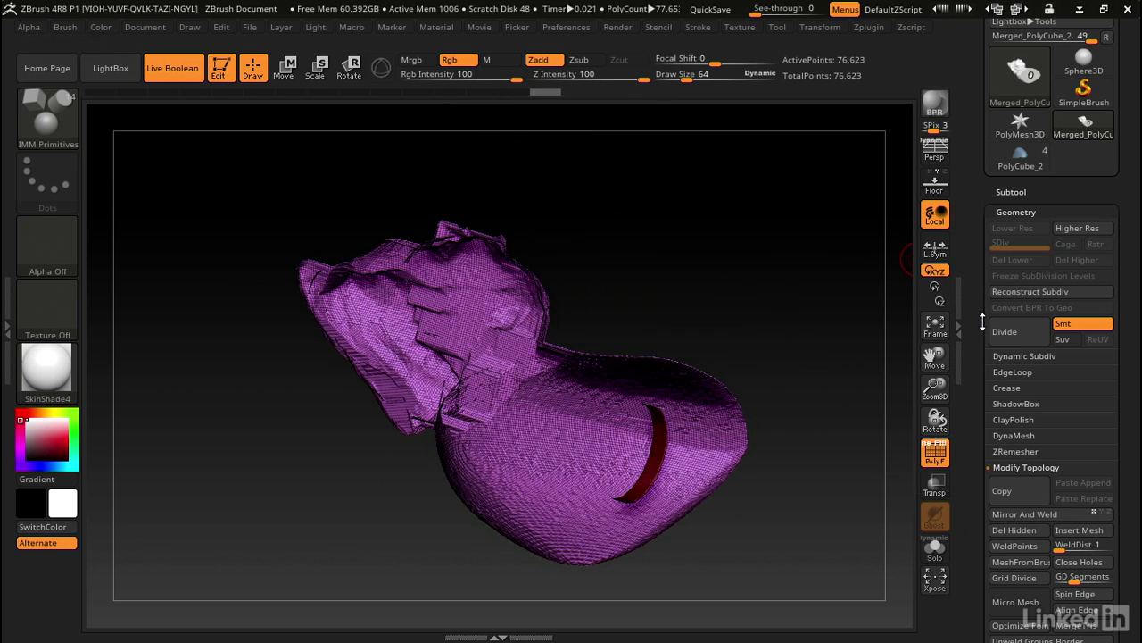
click(1012, 436)
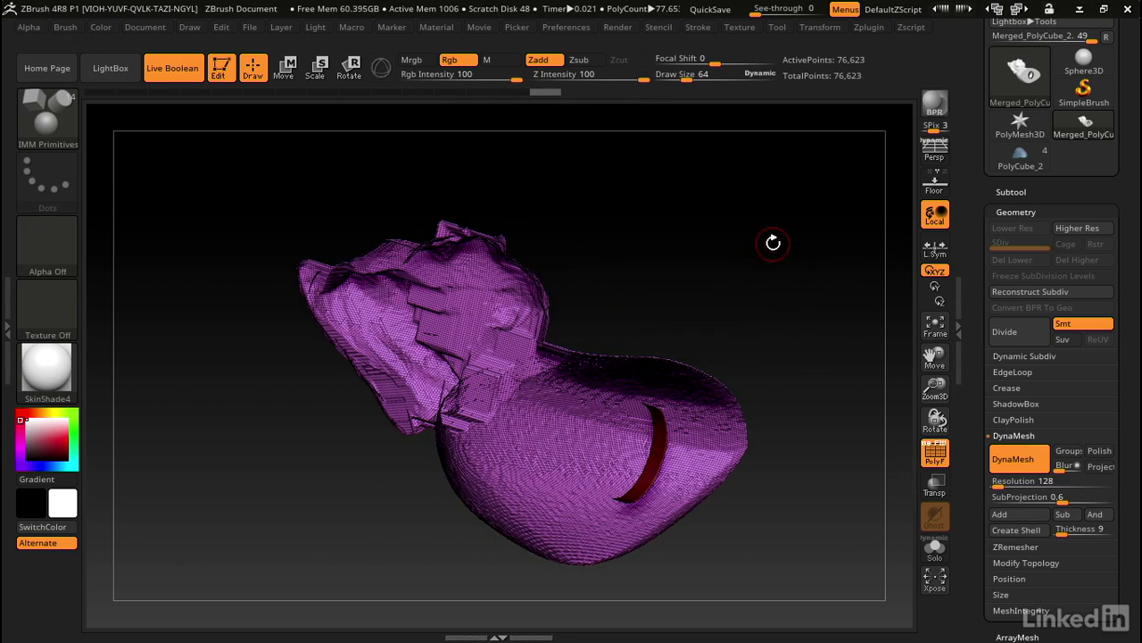
key(ctrl)
DynaMesh the inner shell to cap its open end, then mask everything except the base plug.
ctrl+drag(783, 210, 745, 259)
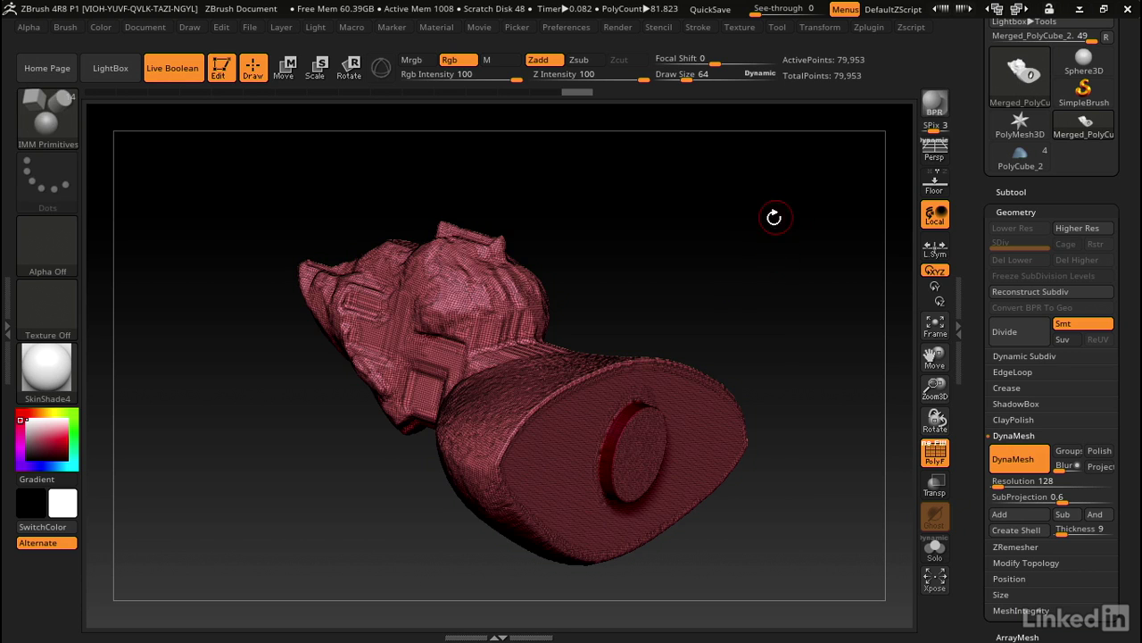
drag(783, 221, 764, 191)
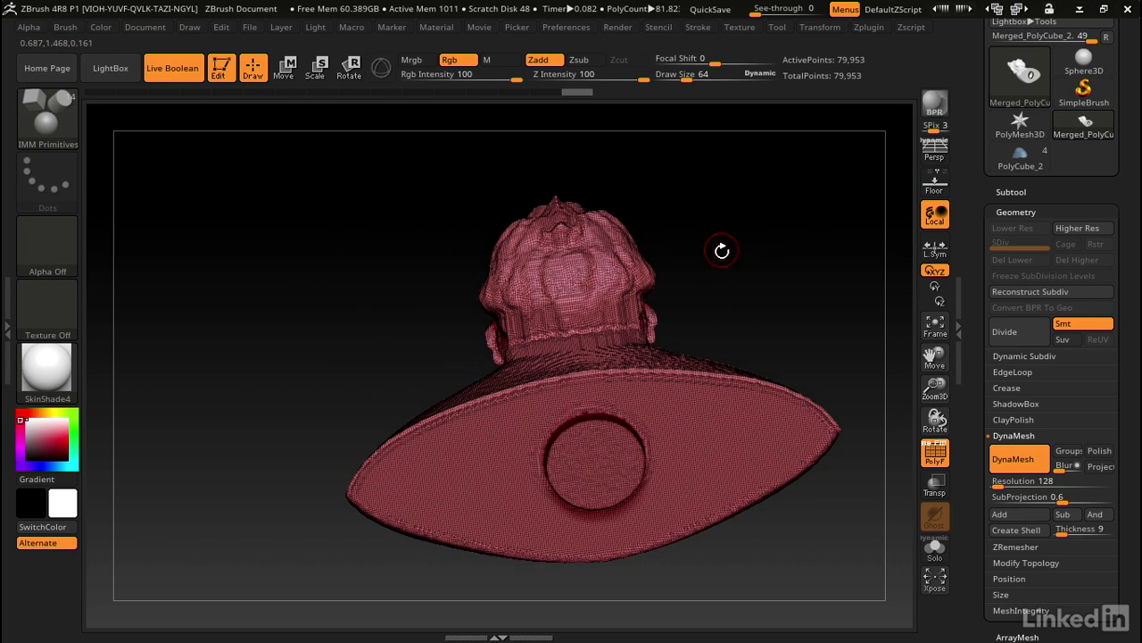
shift+drag(721, 249, 717, 386)
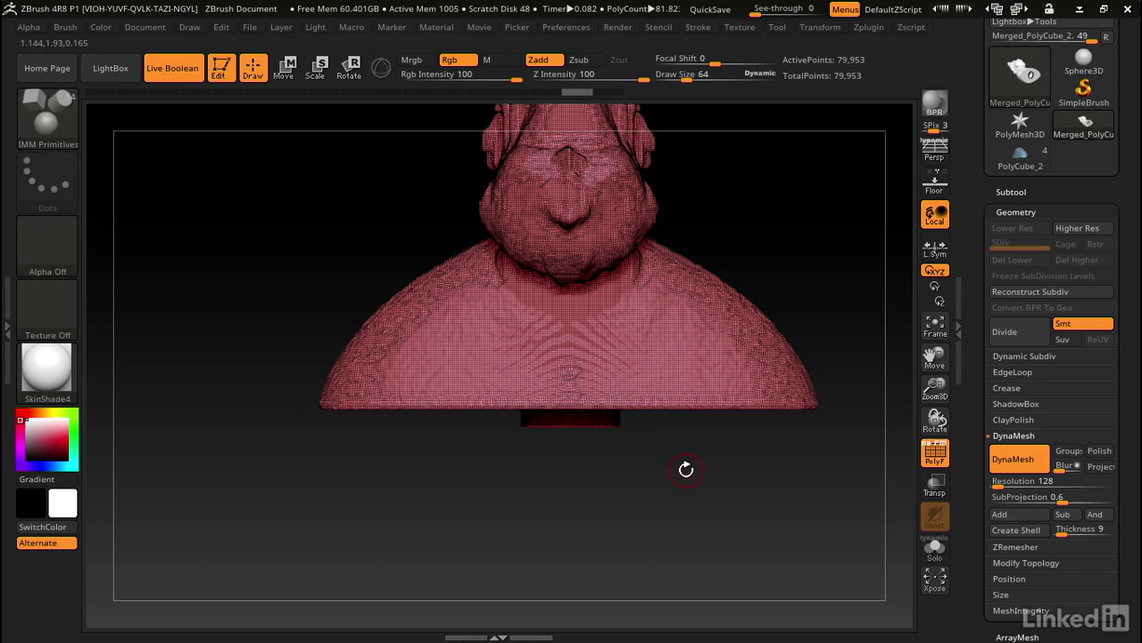
key(ctrl)
ctrl+alt+drag(682, 480, 482, 419)
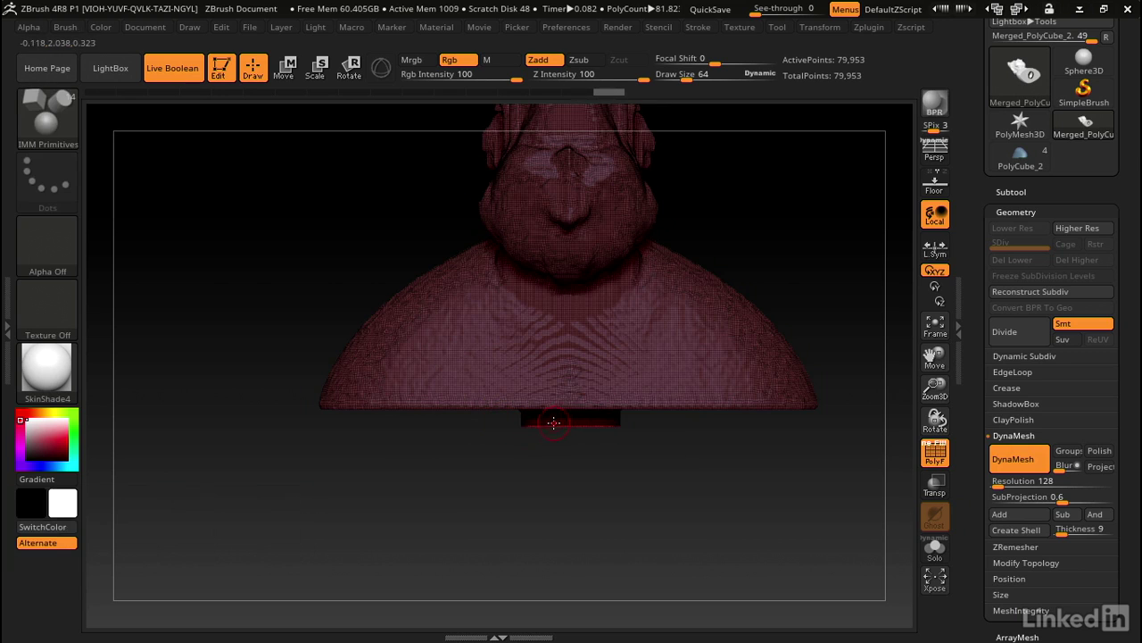
Pull the unmasked base plug downward with the 3D move gizmo so it protrudes below the bust.
click(285, 68)
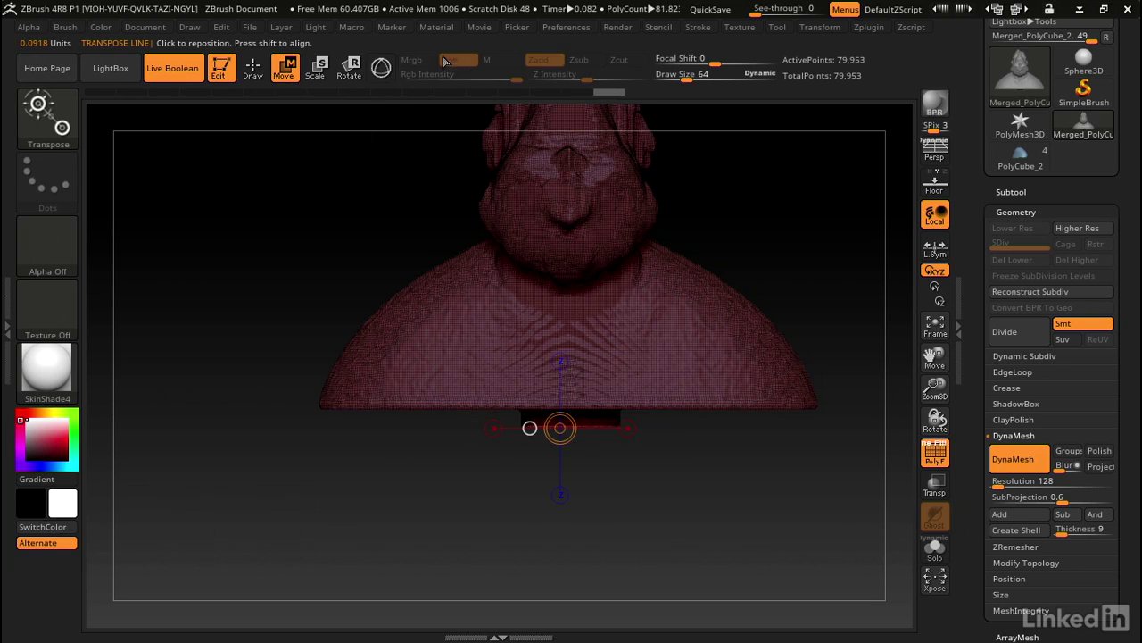
key(y)
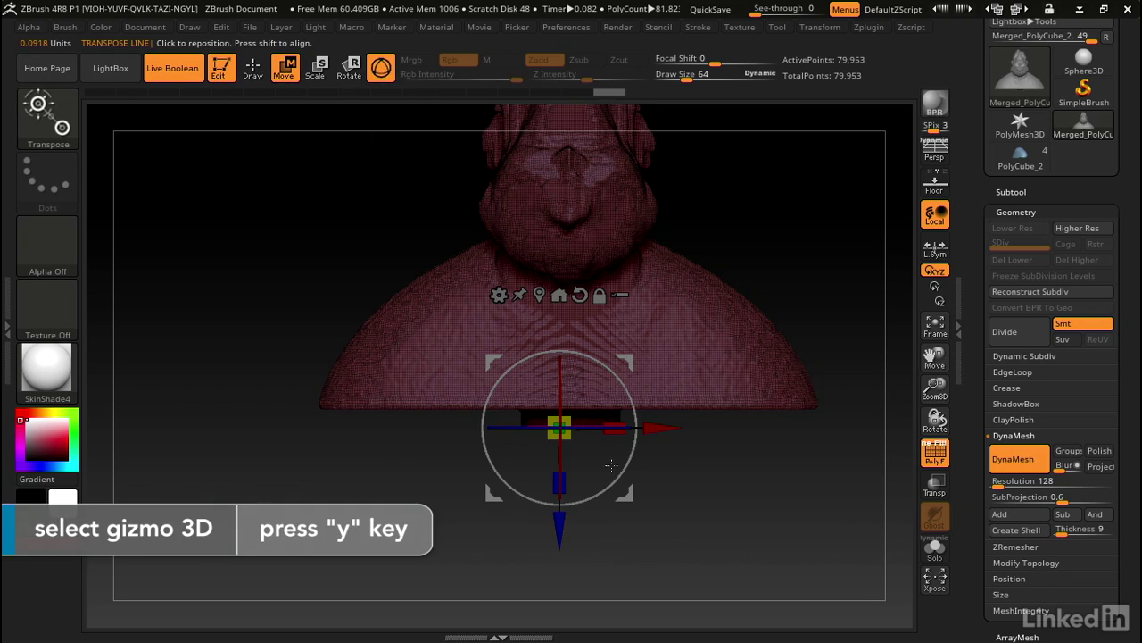
drag(561, 513, 561, 535)
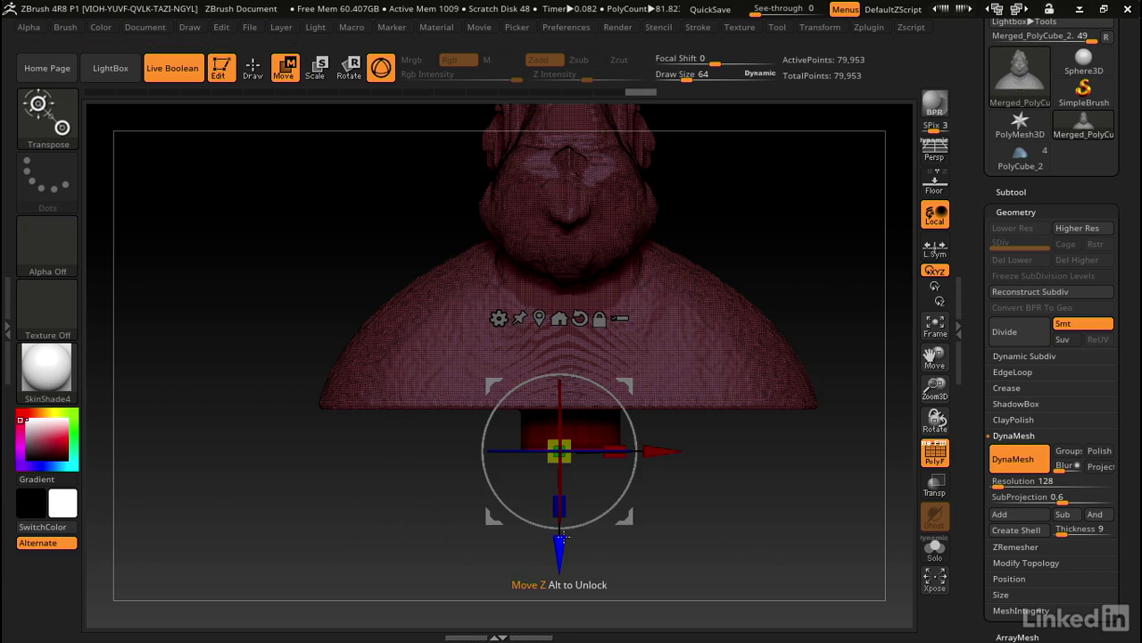
Clear the mask and turn off the polyframe wireframe overlay.
click(253, 67)
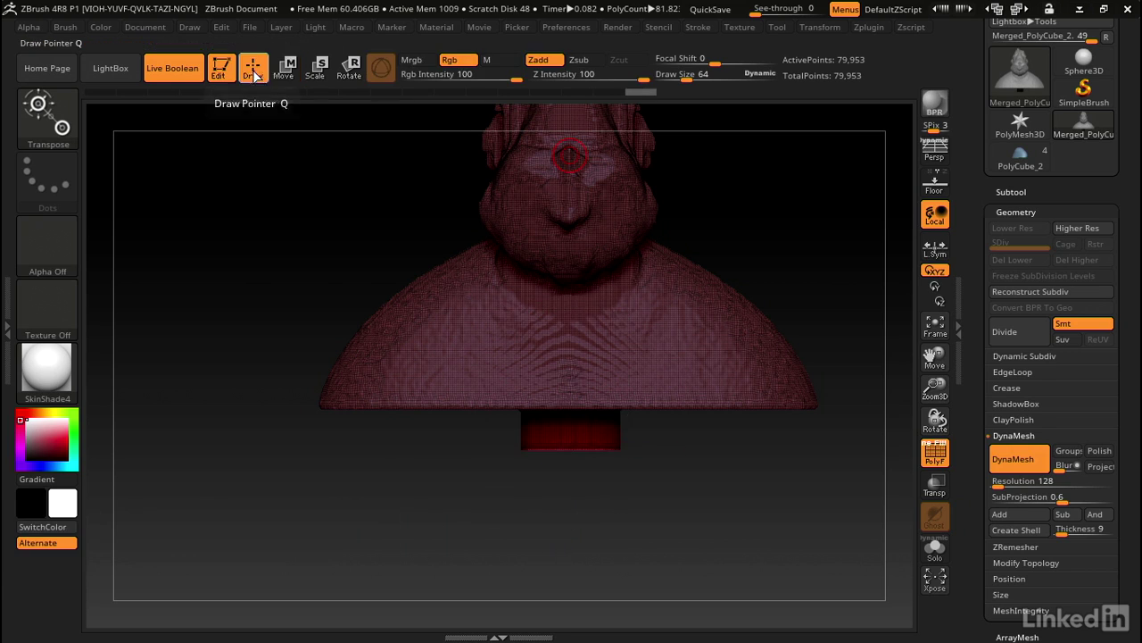
key(ctrl)
ctrl+click(815, 193)
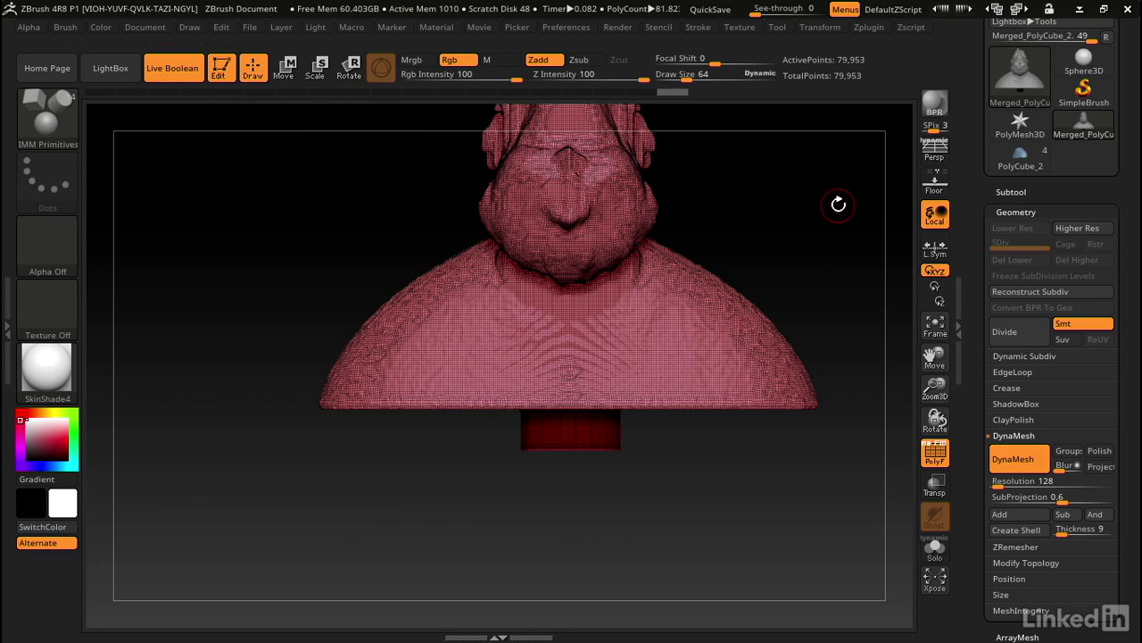
key(shift+f)
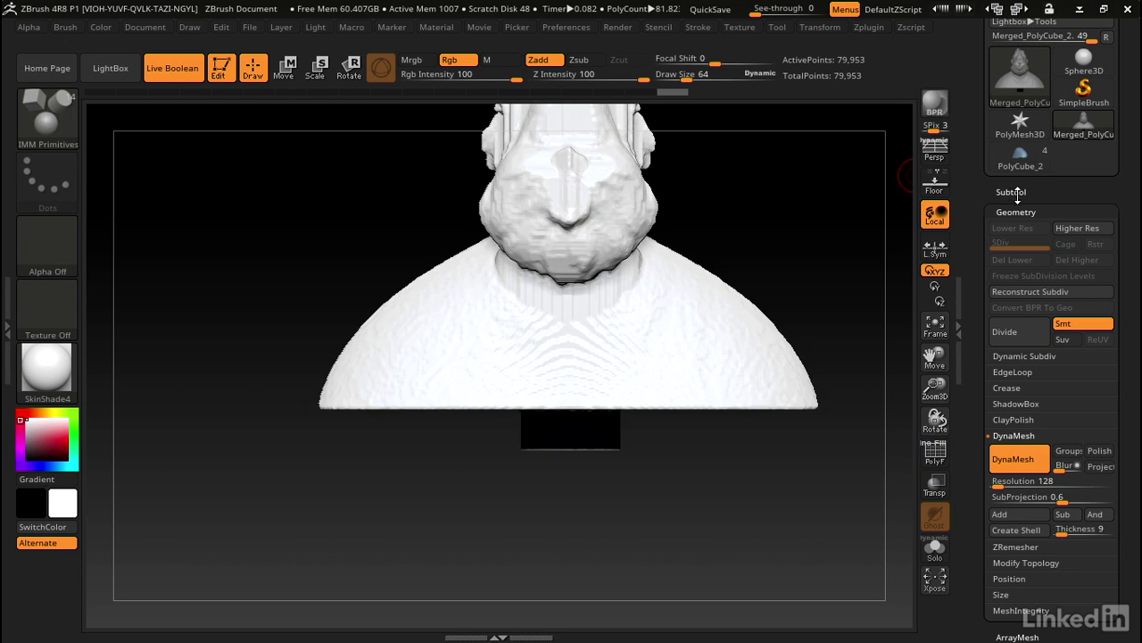
Paste Merged_PolyCube_3 into the original bearded bust as a new subtool and view its underside.
click(1012, 191)
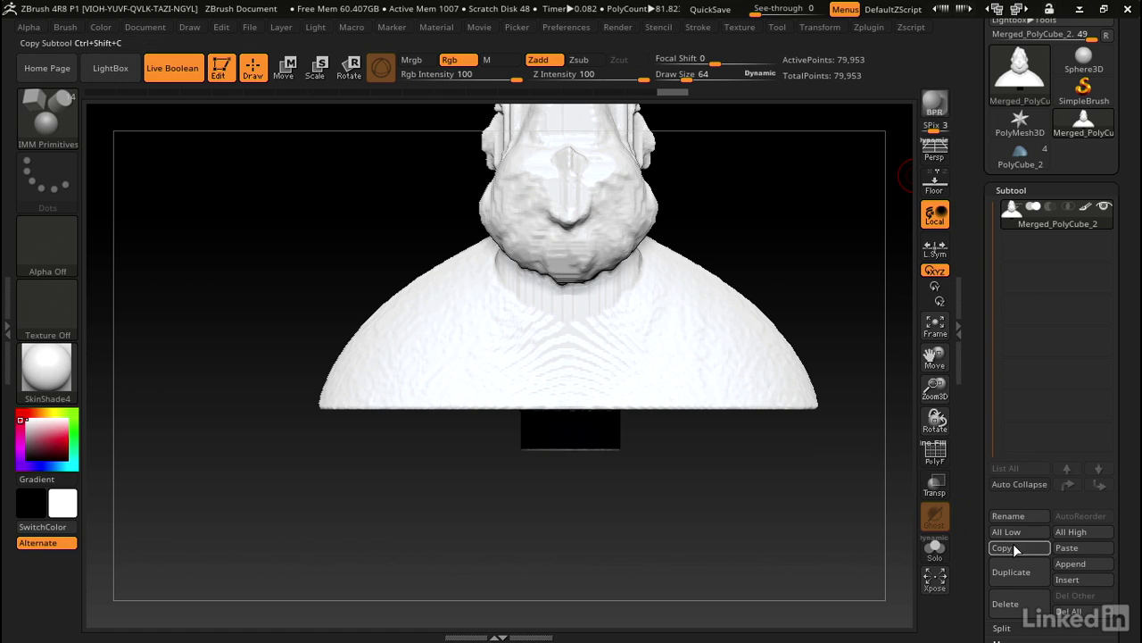
click(1022, 156)
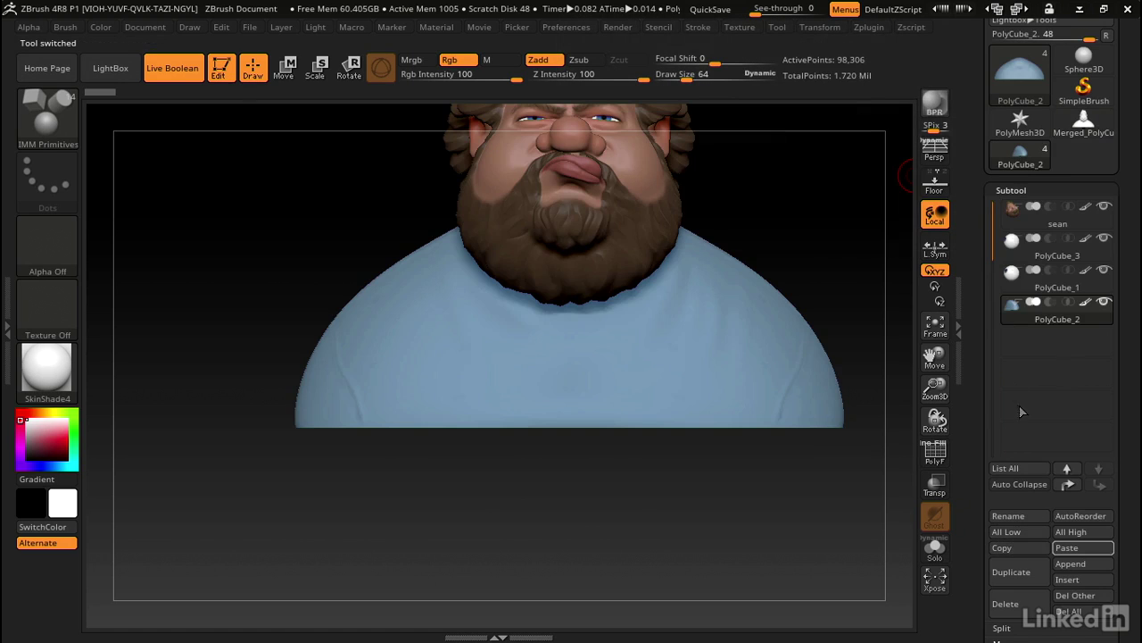
click(1074, 549)
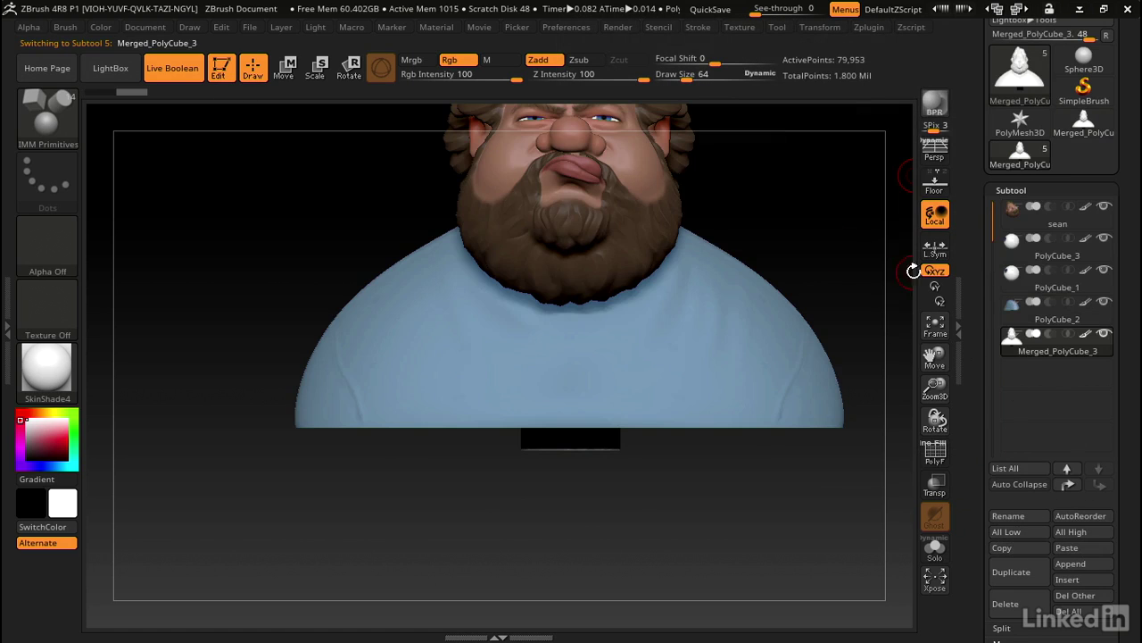
drag(912, 306, 805, 153)
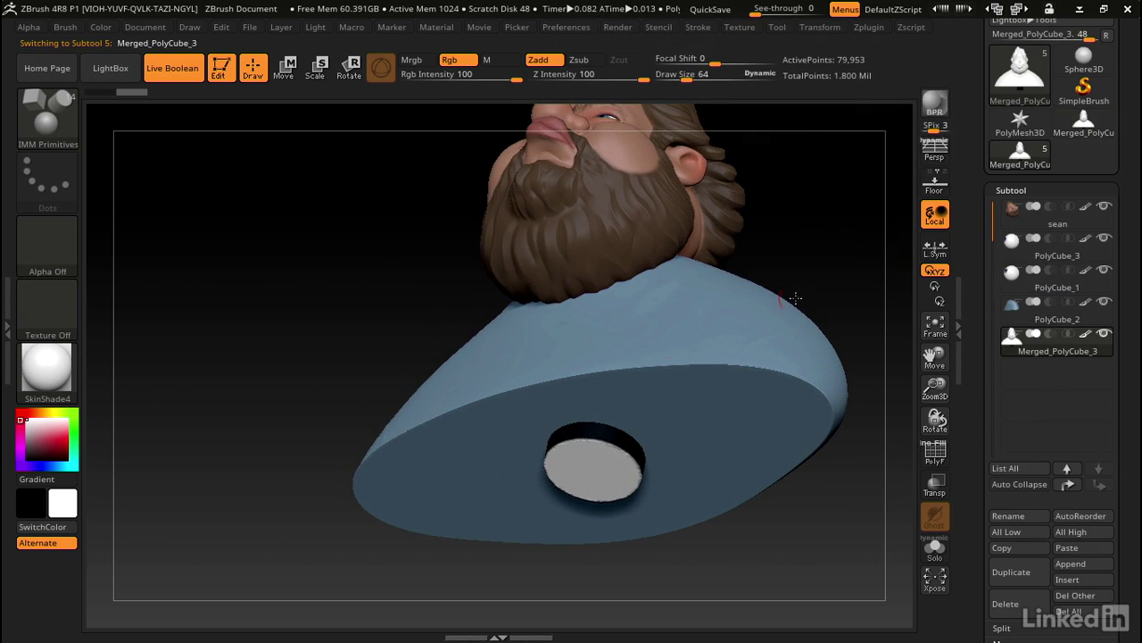
drag(810, 199, 839, 331)
Turn on Transp to inspect the see-through bust from side and front views.
click(934, 486)
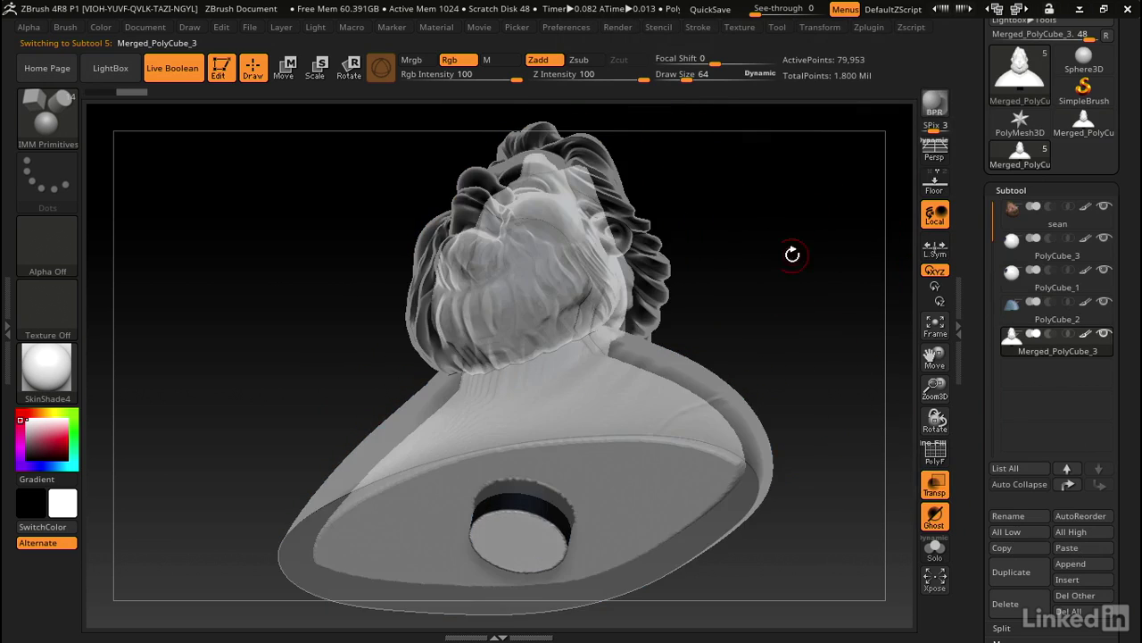
drag(793, 255, 717, 237)
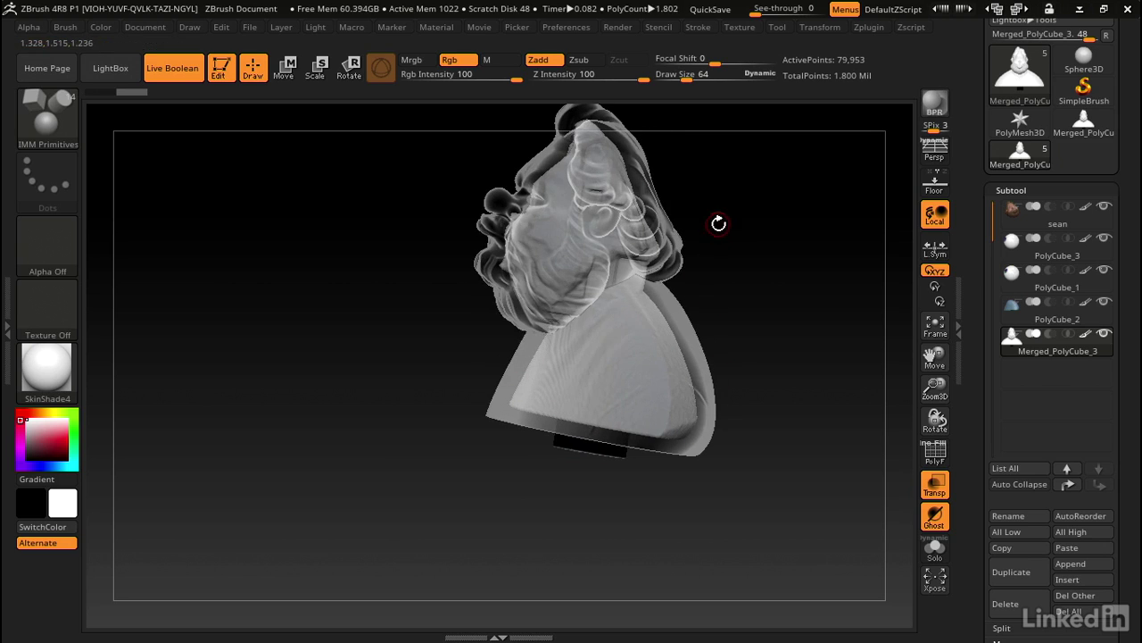
drag(718, 223, 790, 245)
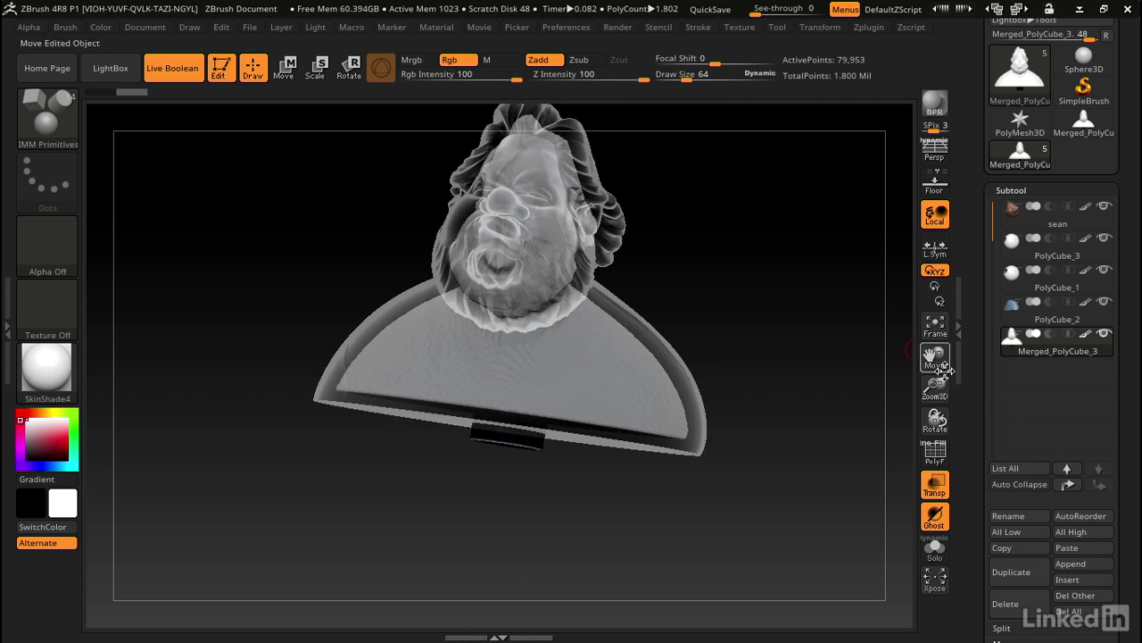
Turn off transparency and set Merged_PolyCube_3 to Subtract in the subtool list.
click(934, 486)
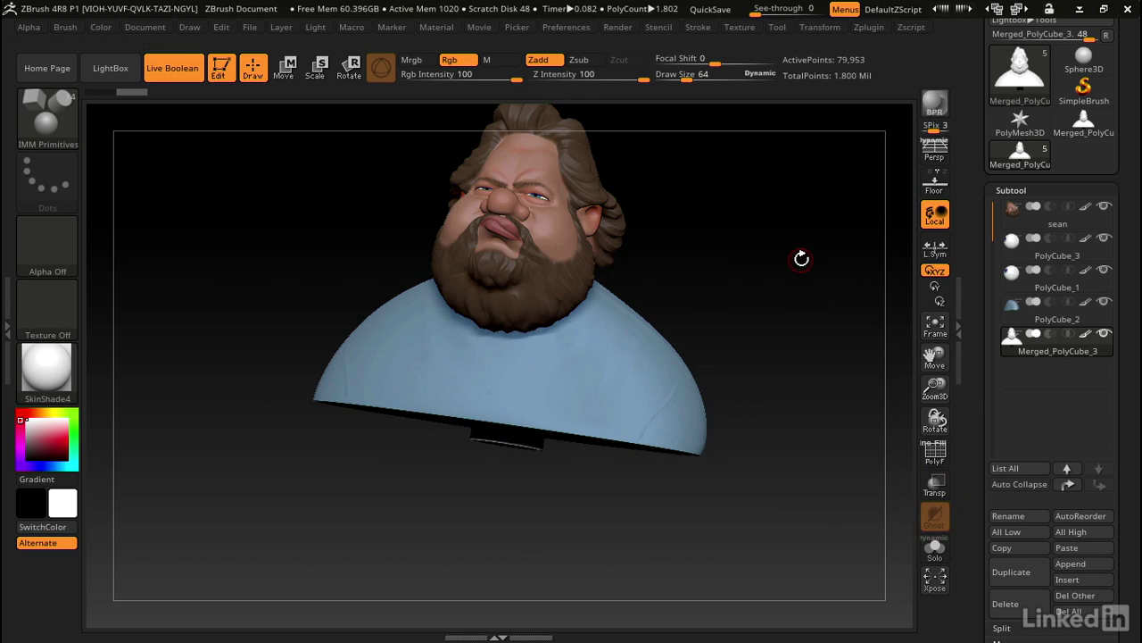
mouse_move(1020, 212)
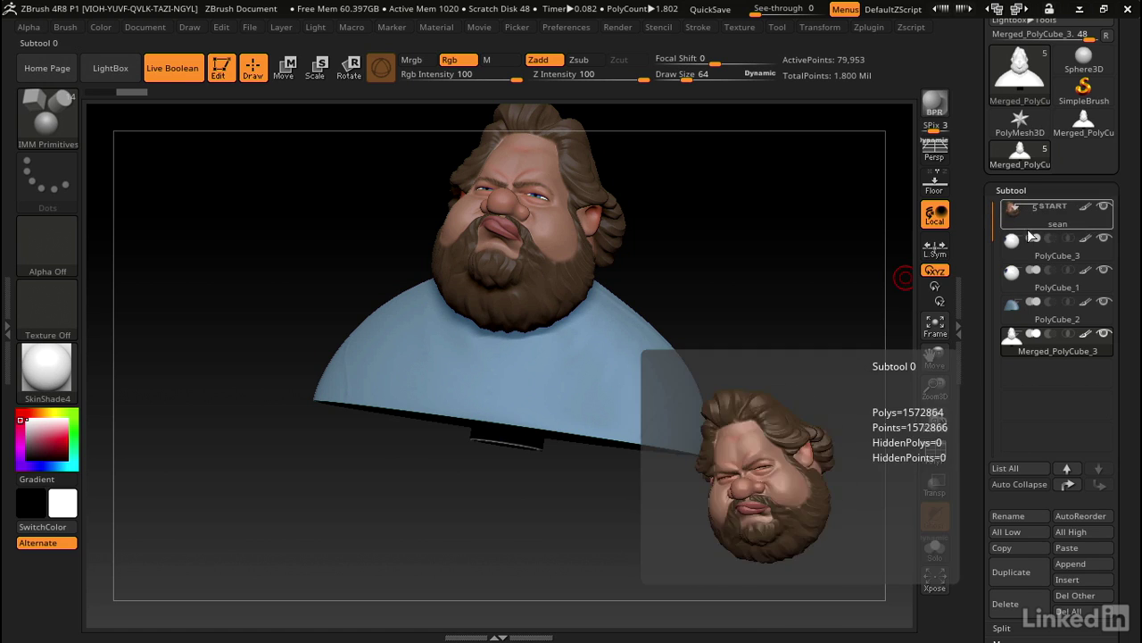
mouse_move(1058, 346)
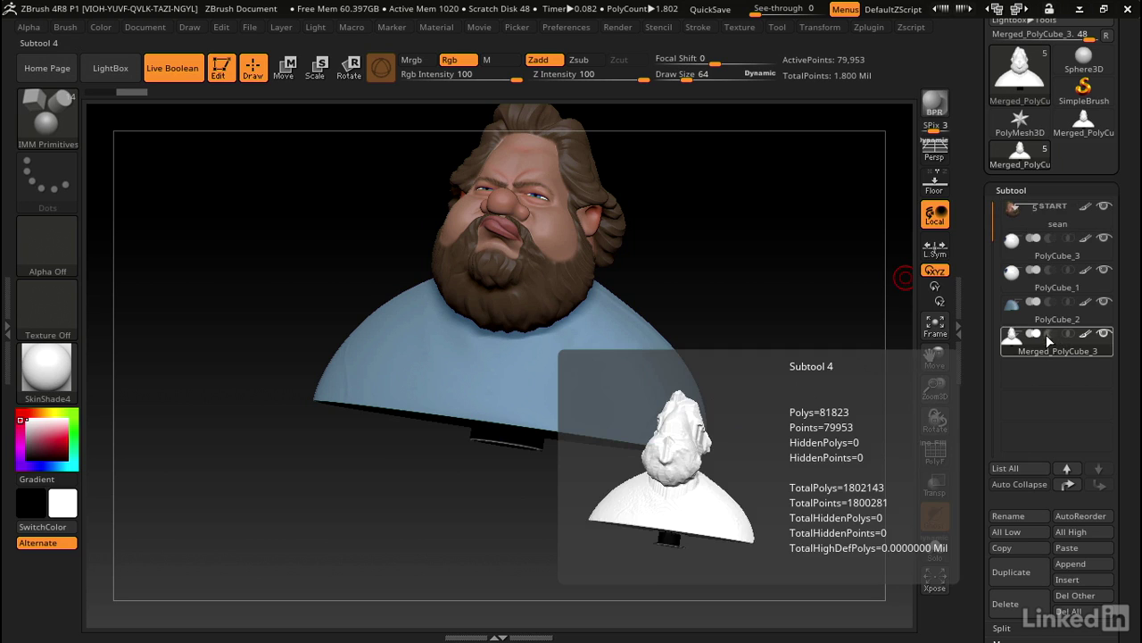
click(1050, 334)
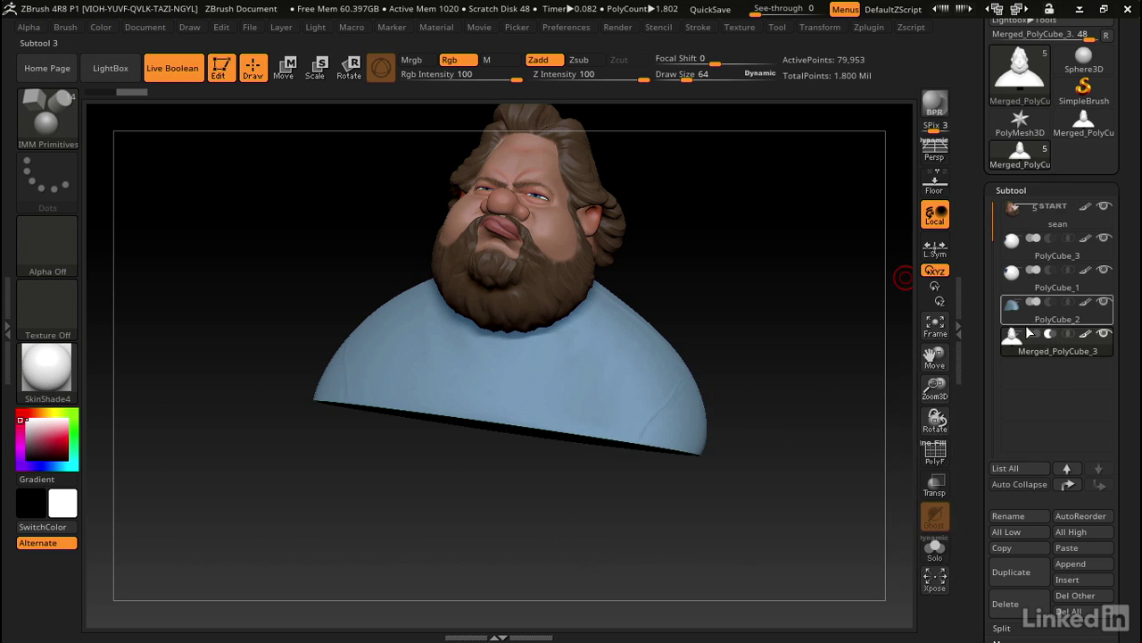
drag(772, 338, 773, 232)
Step through the subtools down to Merged_PolyCube_3 and check the drain hole in the base.
click(1013, 241)
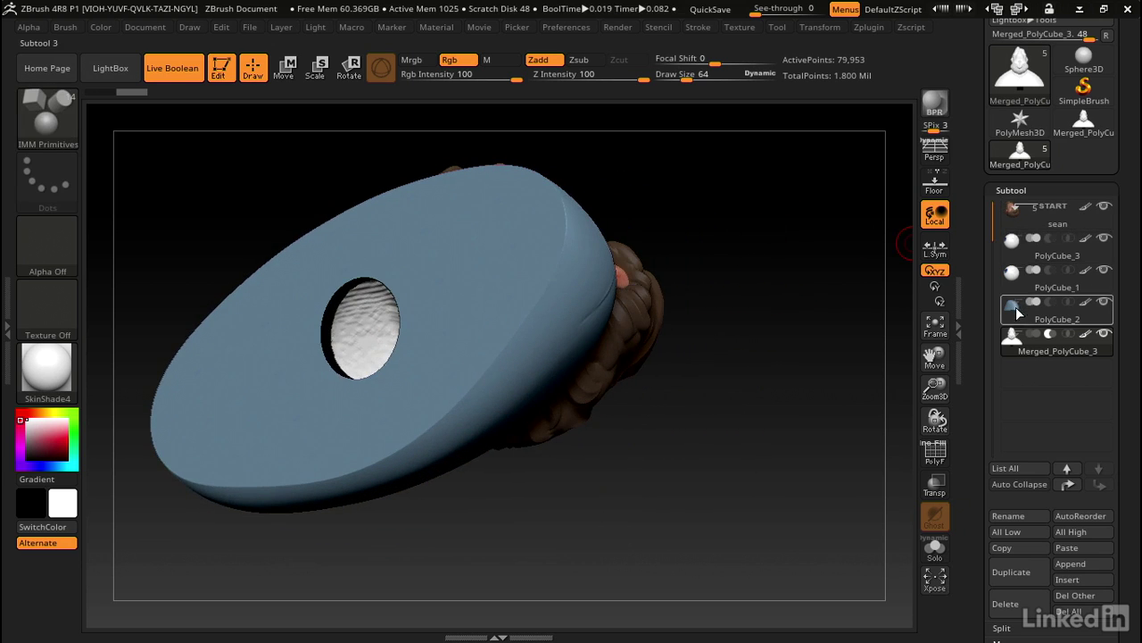
click(1012, 274)
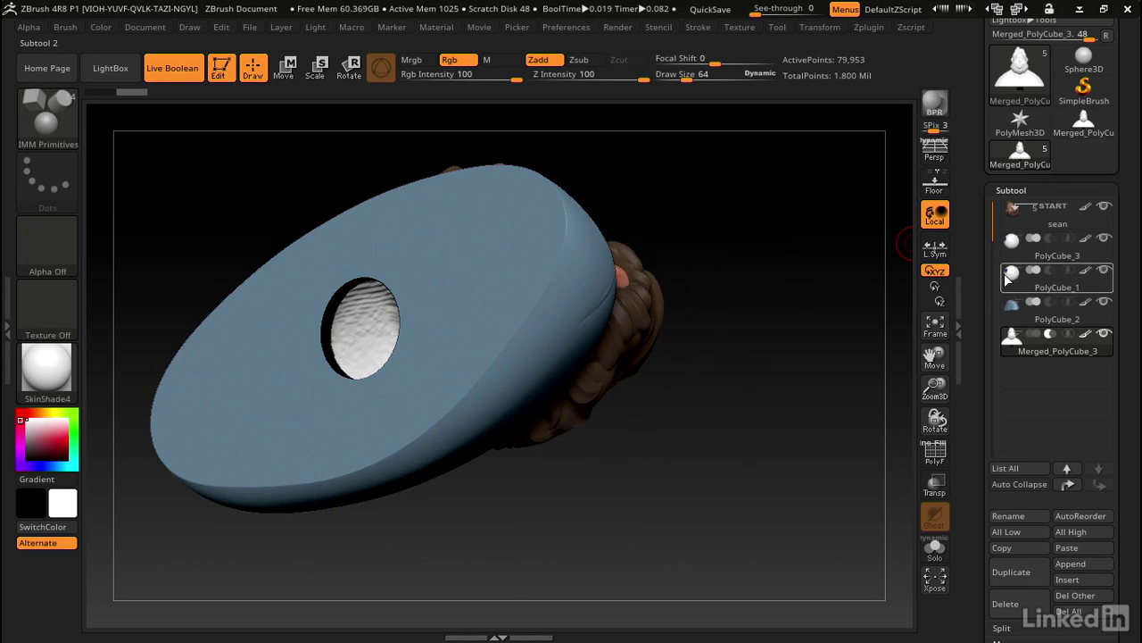
click(1013, 304)
click(1013, 337)
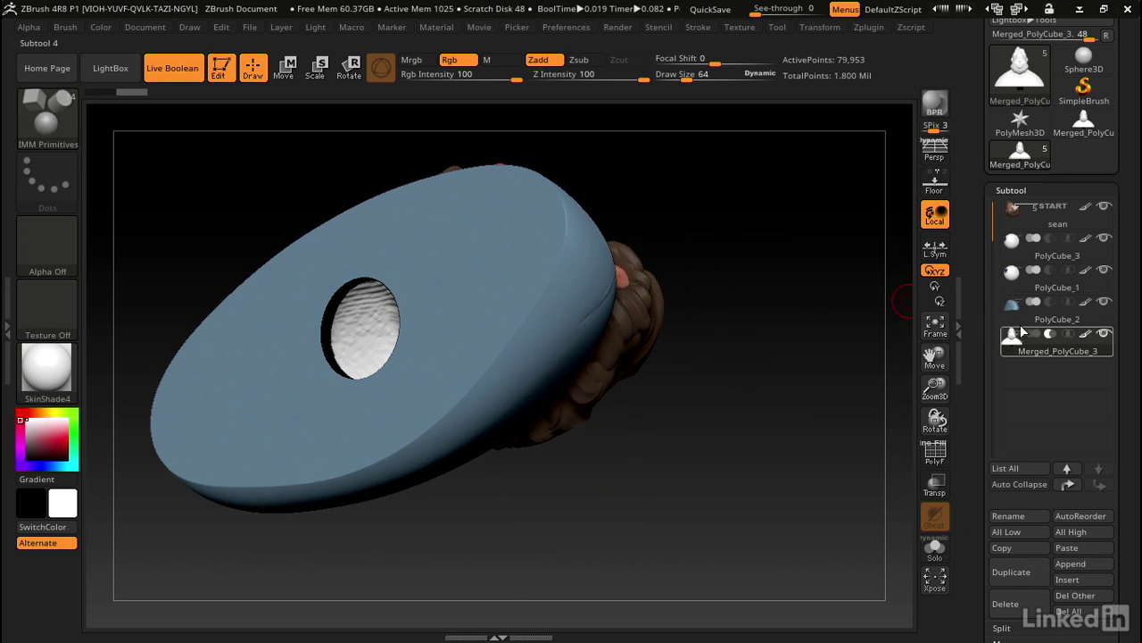
drag(818, 220, 804, 244)
drag(384, 214, 669, 294)
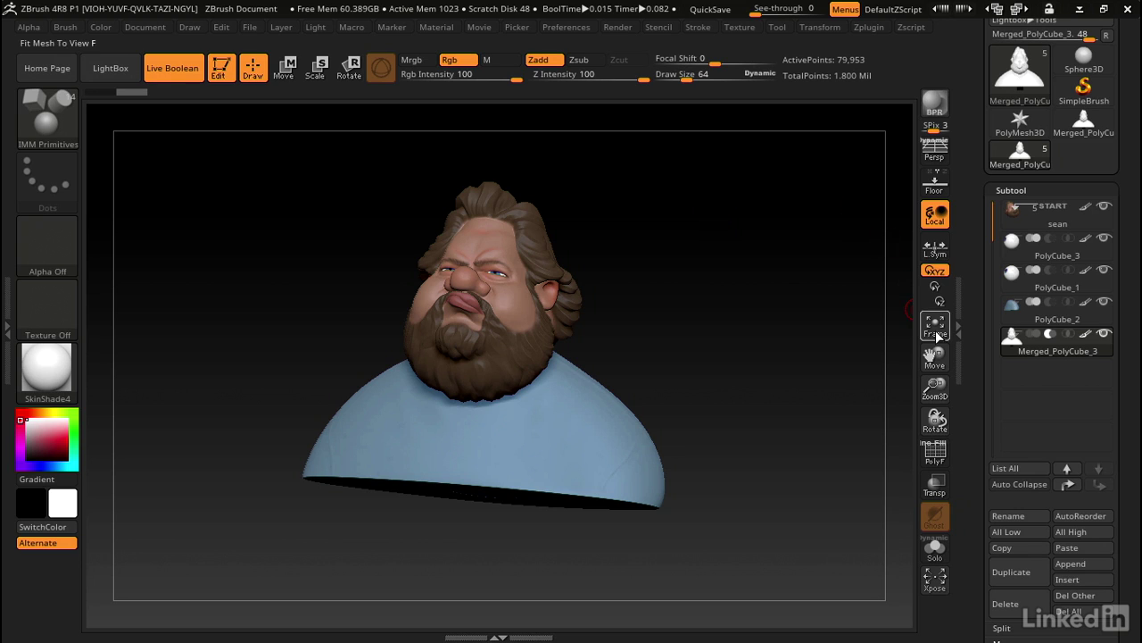
Run Make Boolean Mesh from Subtool > Boolean and switch to the resulting UMesh_sean tool.
scroll(1027, 393, down, 5)
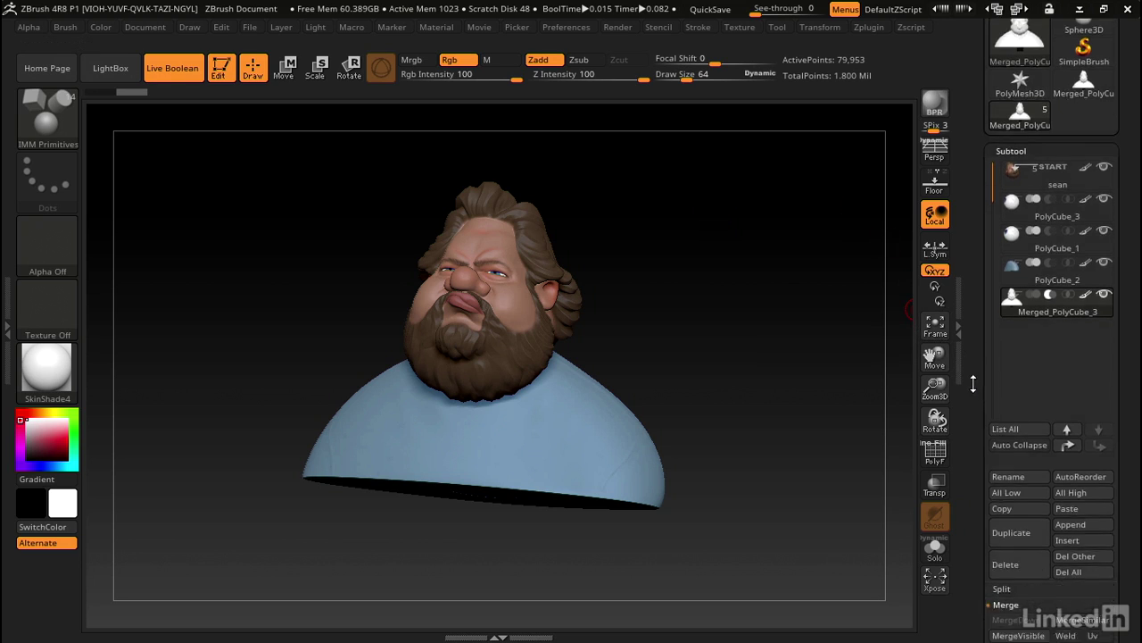
click(1014, 385)
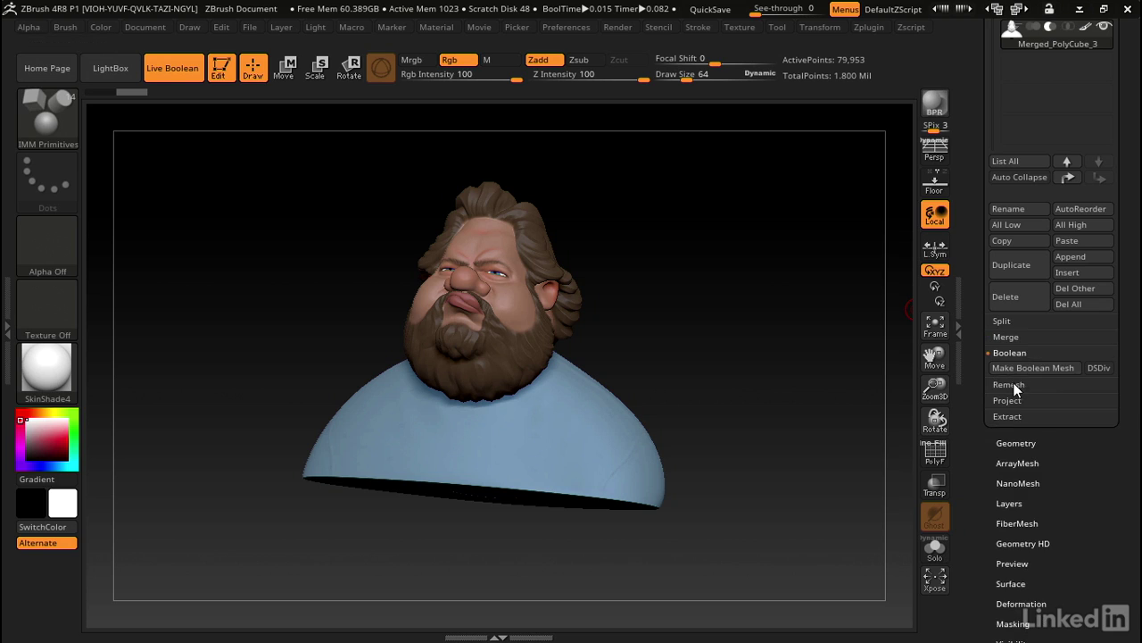
click(1037, 367)
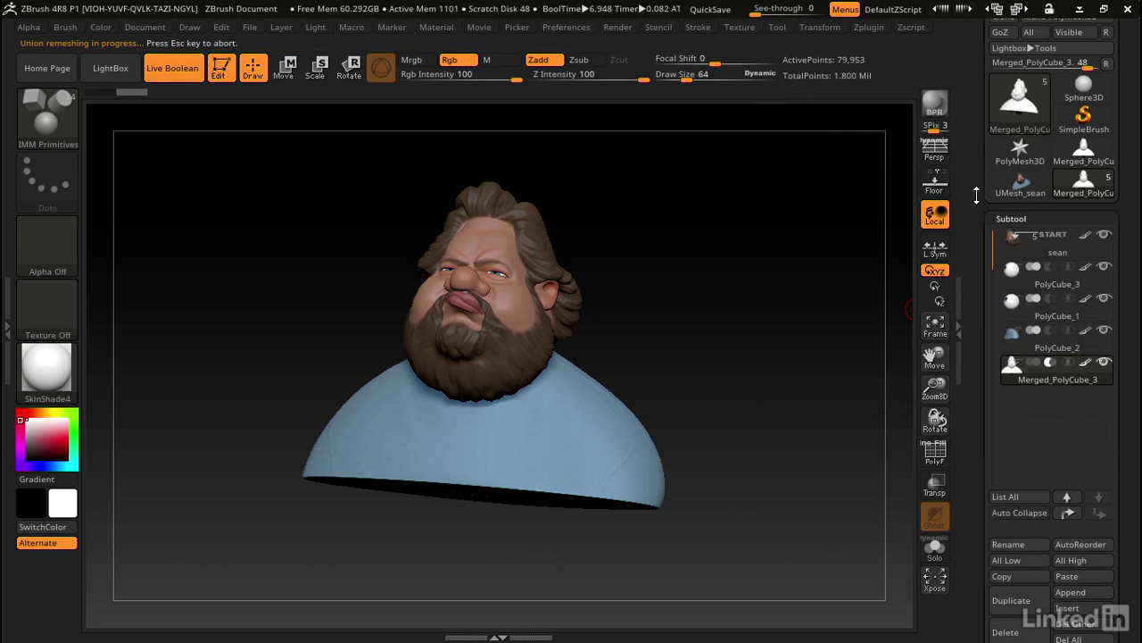
click(1033, 187)
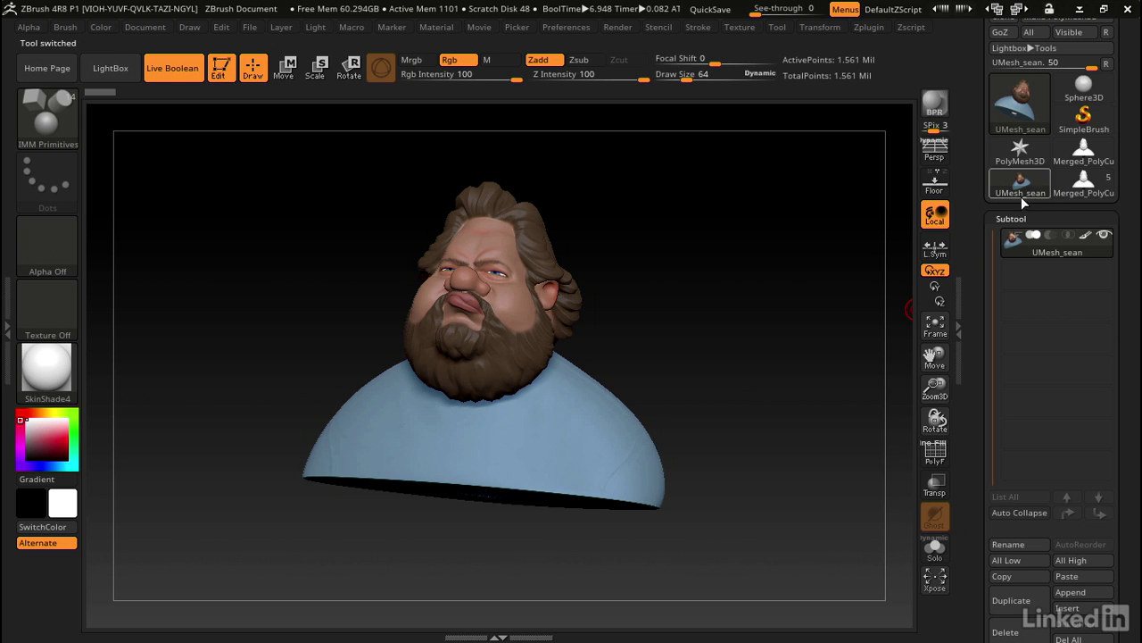
mouse_move(768, 342)
mouse_down()
mouse_move(755, 283)
mouse_move(777, 175)
mouse_move(732, 268)
mouse_move(678, 313)
mouse_move(658, 257)
mouse_move(669, 390)
mouse_move(722, 367)
mouse_move(664, 259)
mouse_move(715, 283)
mouse_up()
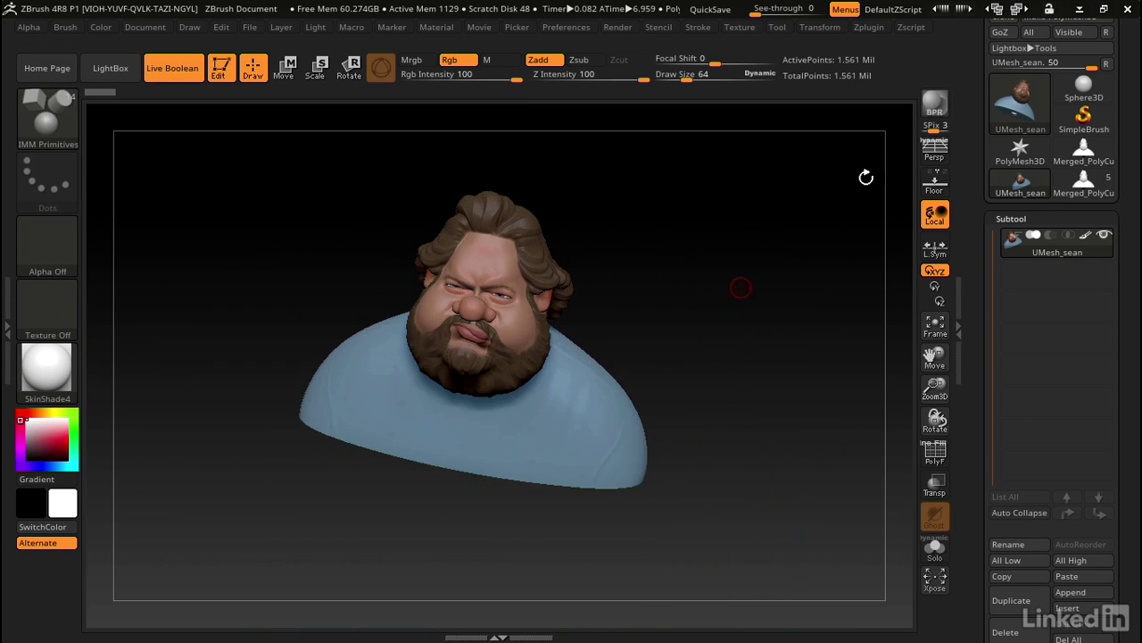
In 3D Print Hub, set units to inches, update size ratios and choose 2.70 × 2.21 × 1.76 in.
click(868, 27)
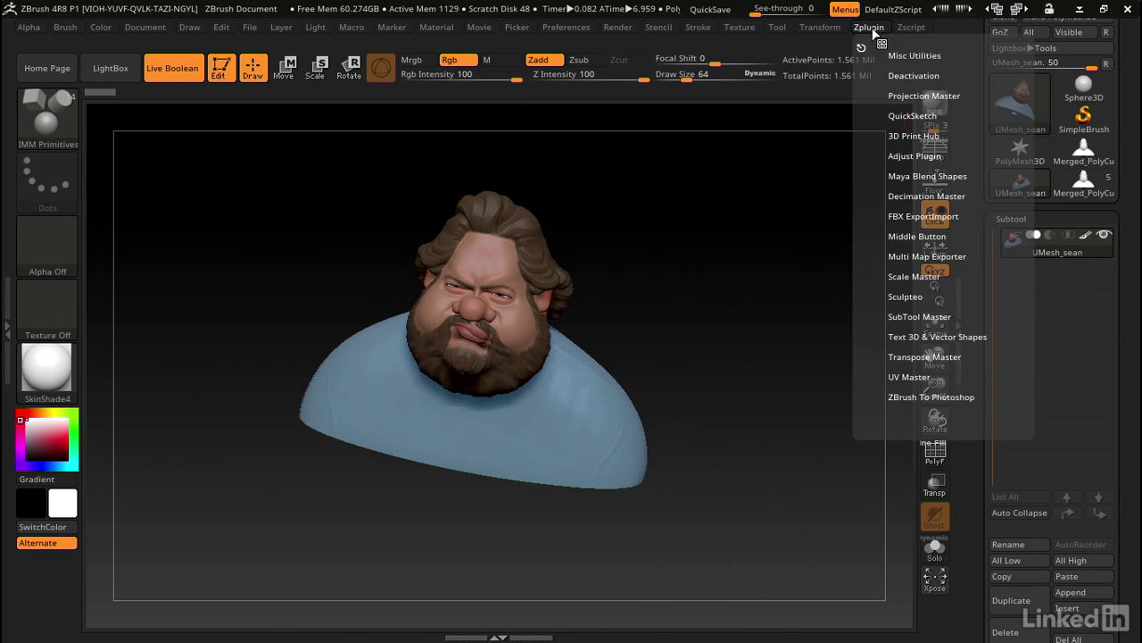
click(906, 135)
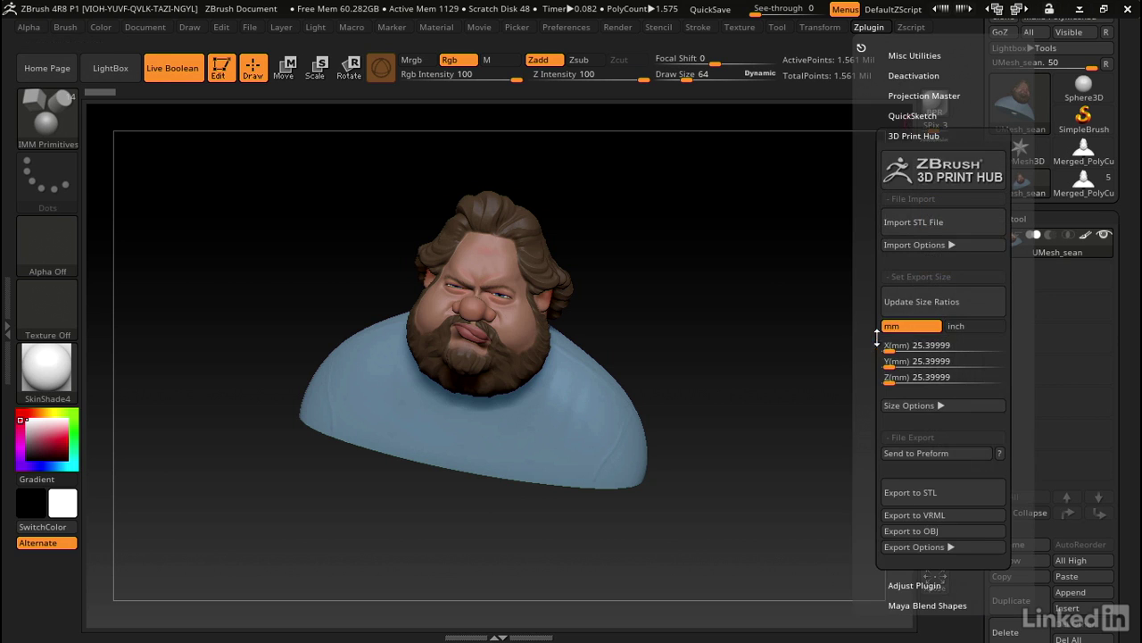
click(963, 328)
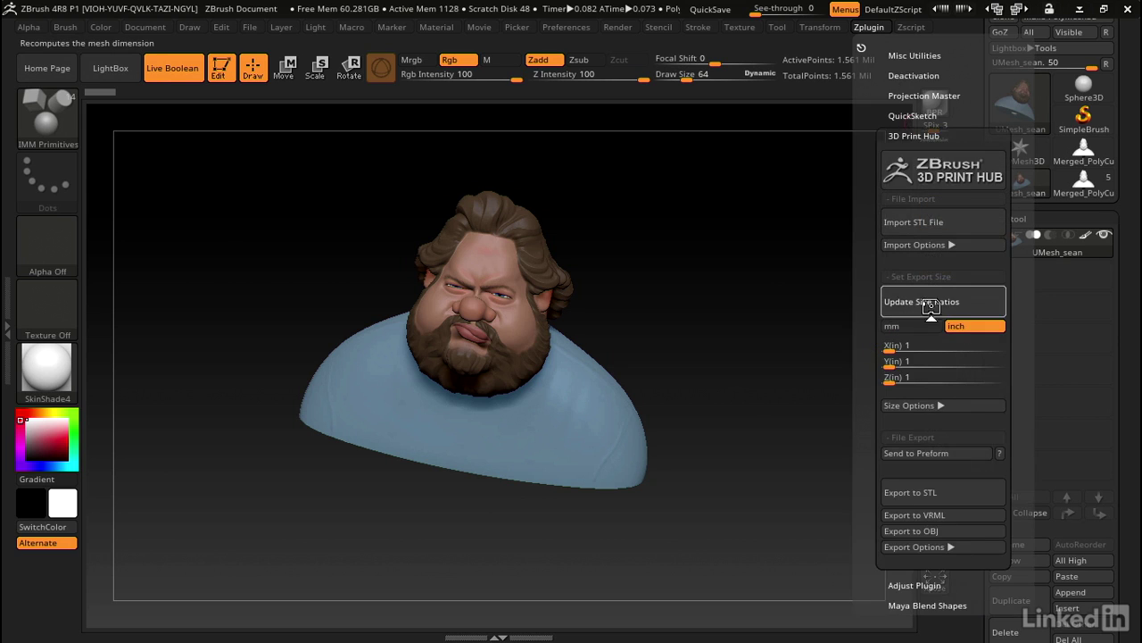
click(933, 302)
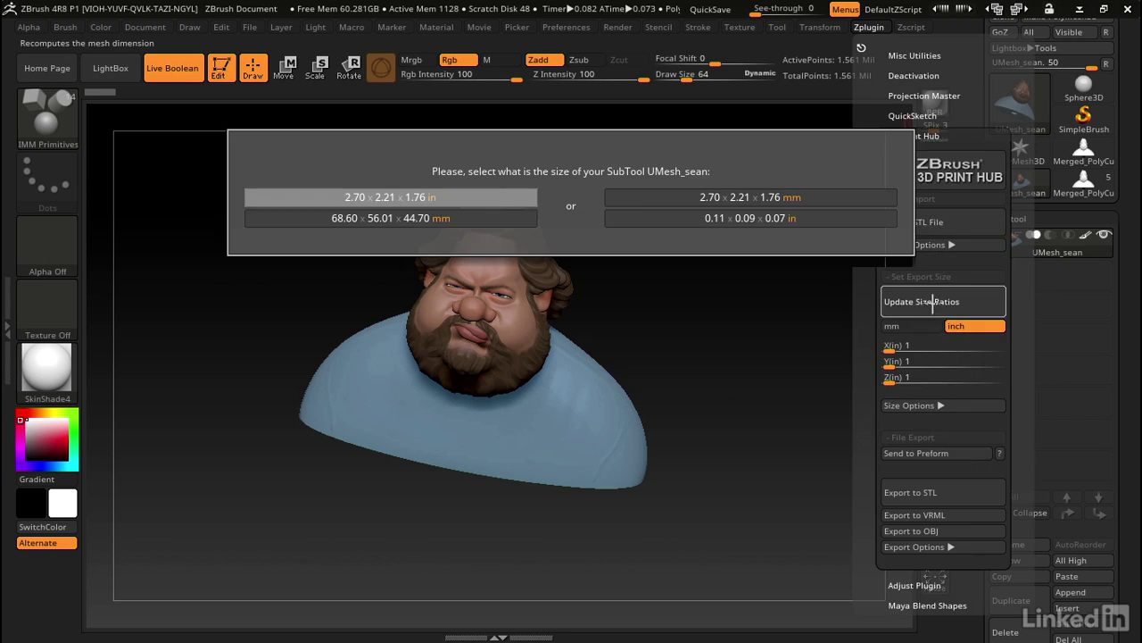
click(498, 197)
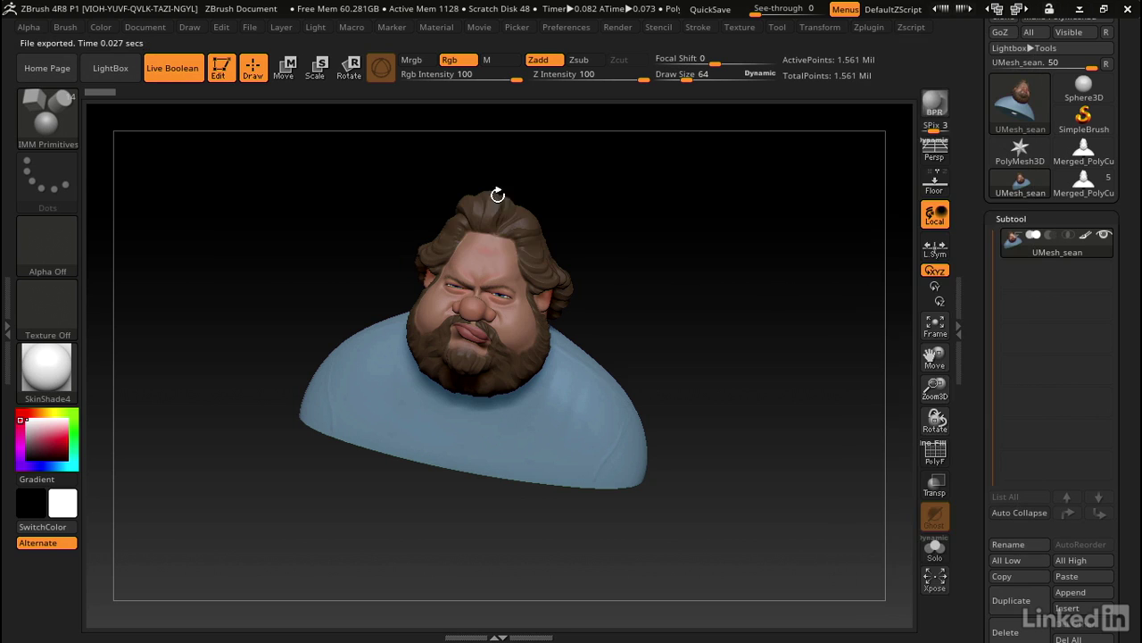
Expand the 3D Print Hub Export Options.
click(872, 27)
scroll(925, 377, down, 3)
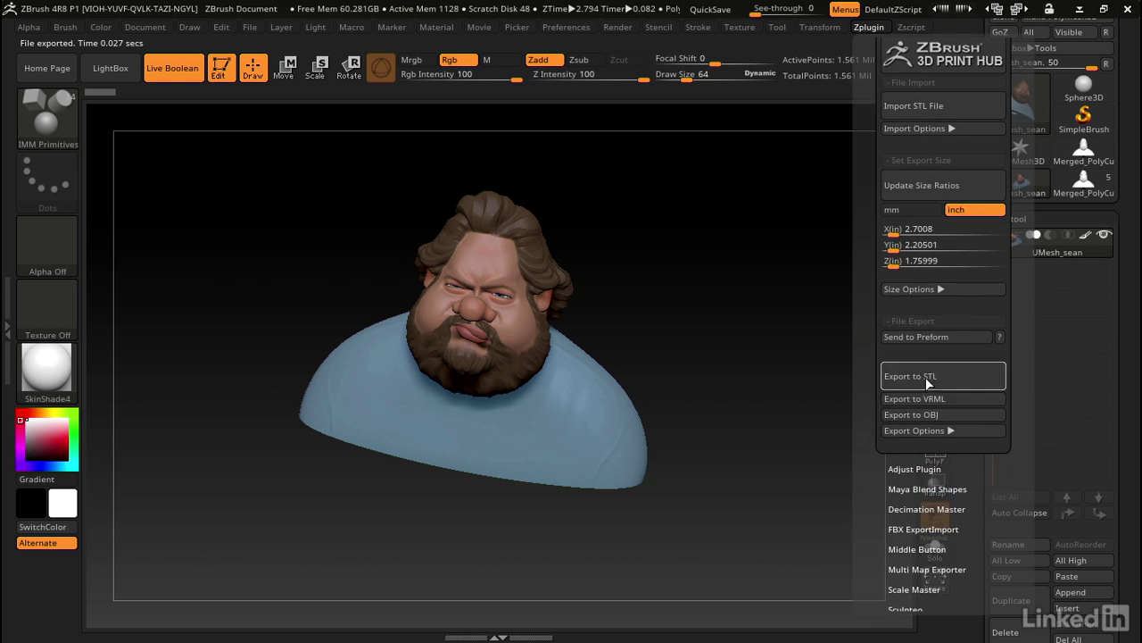
click(923, 431)
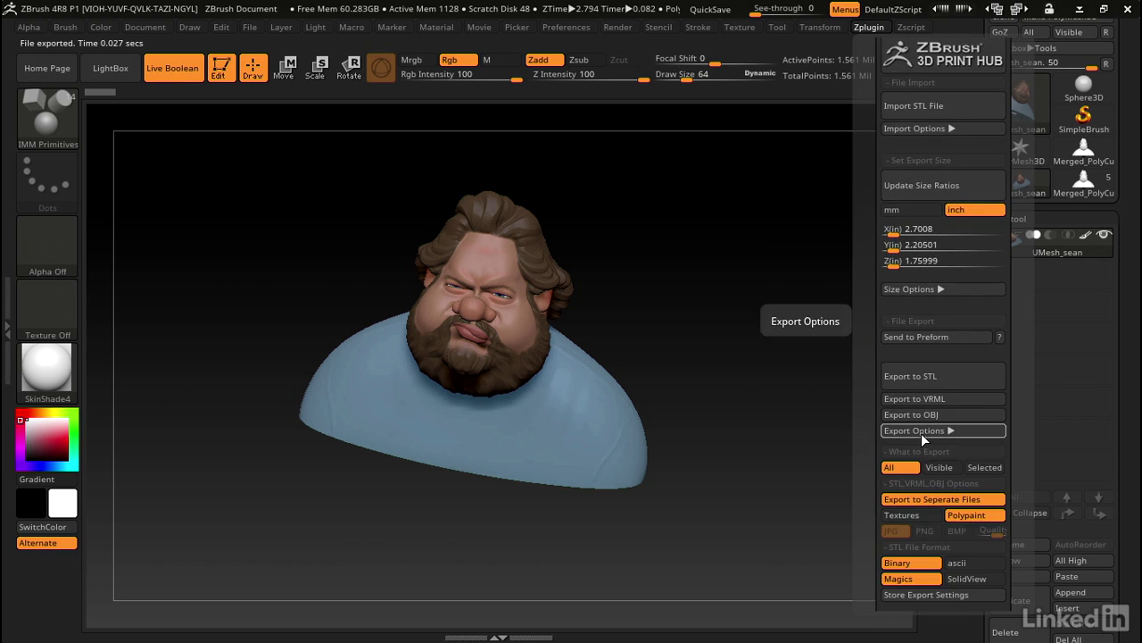